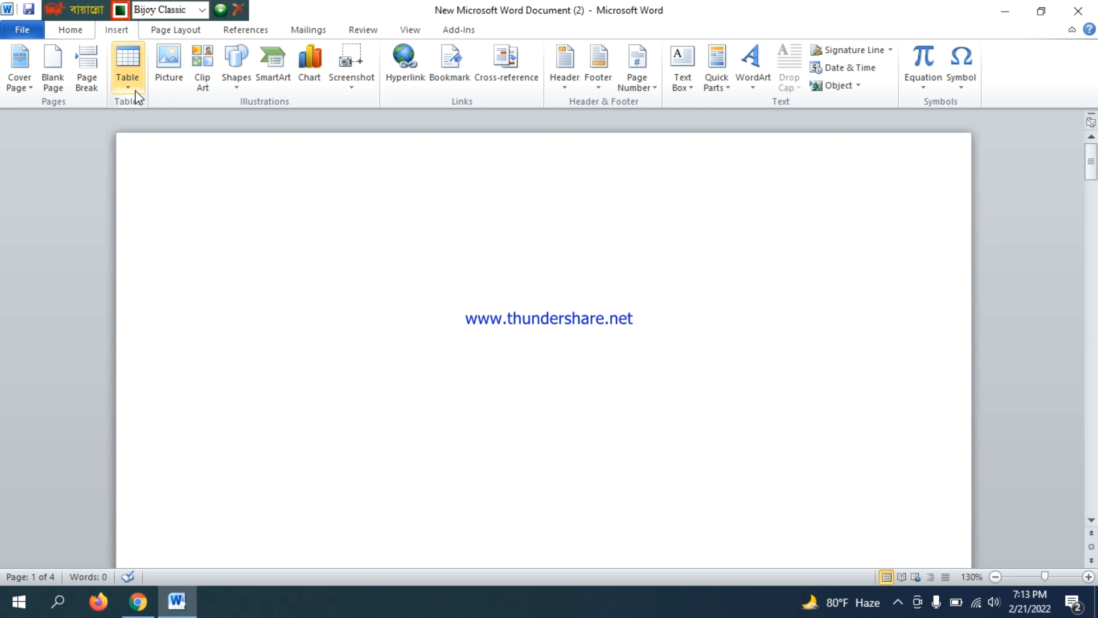
Step: Insert a table with 5 columns and 2 rows, keeping the fixed column width on Auto
click(135, 91)
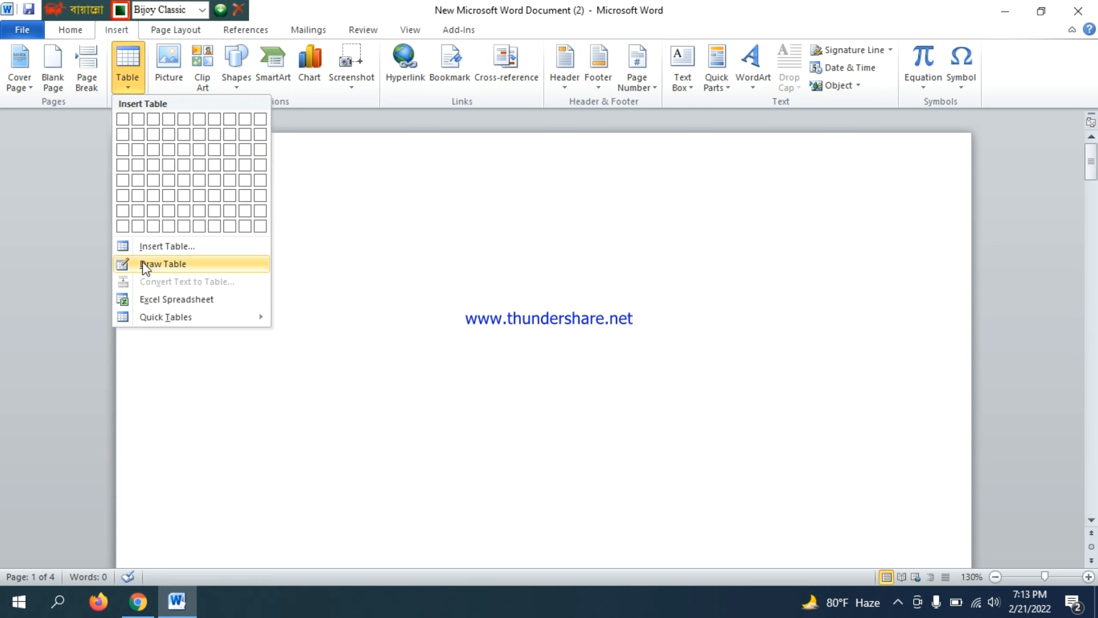
click(150, 249)
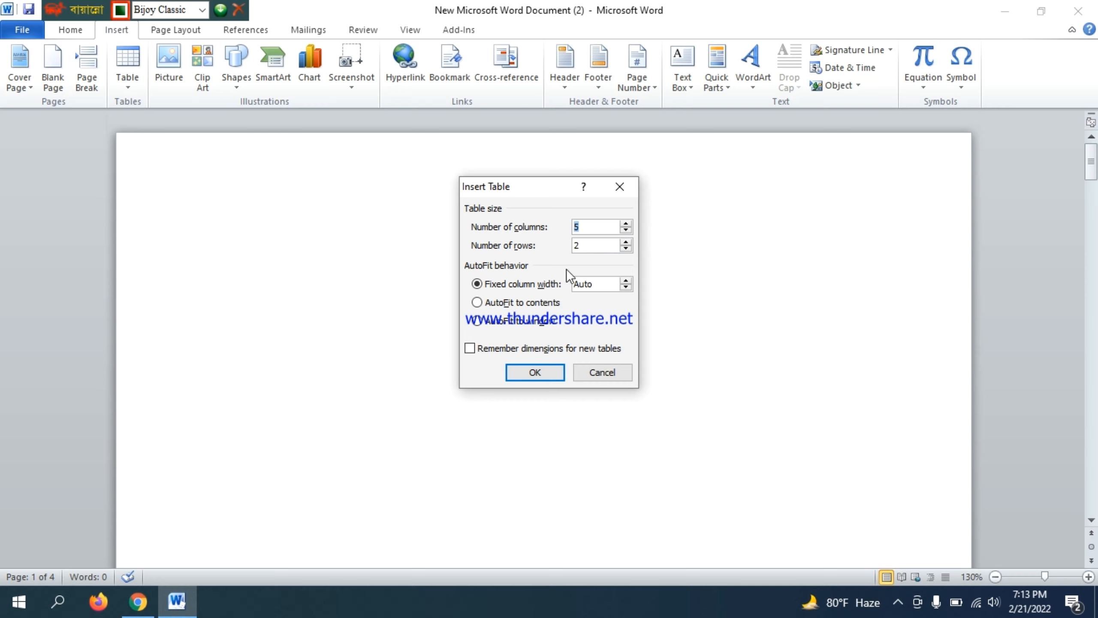
click(554, 372)
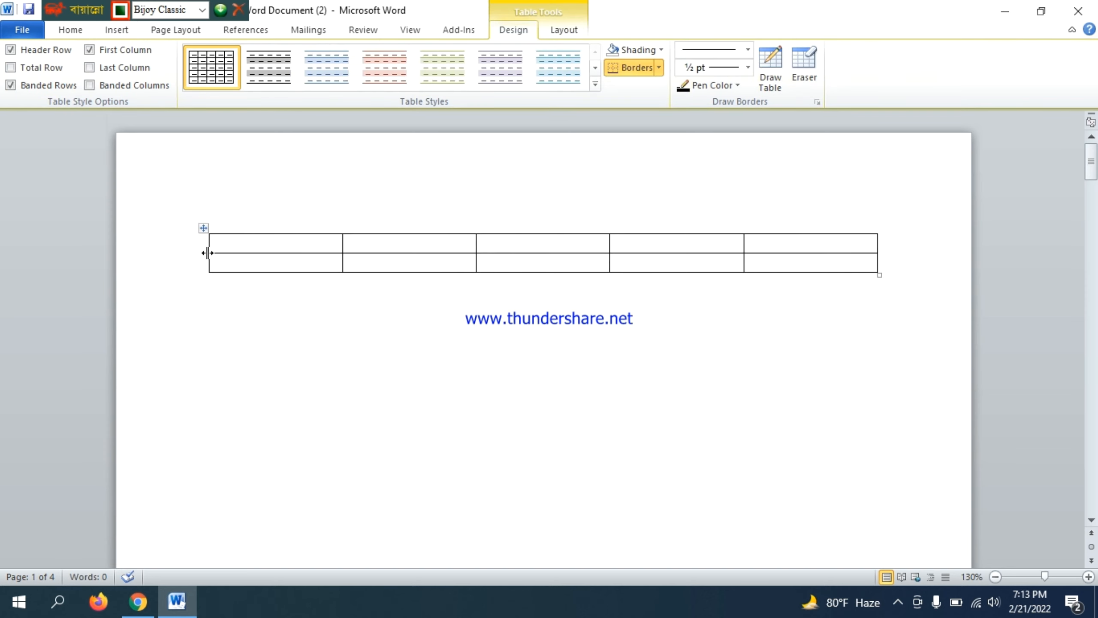
Step: Try several banded table styles on the new table, ending with the light blue one
click(283, 77)
click(342, 73)
click(412, 78)
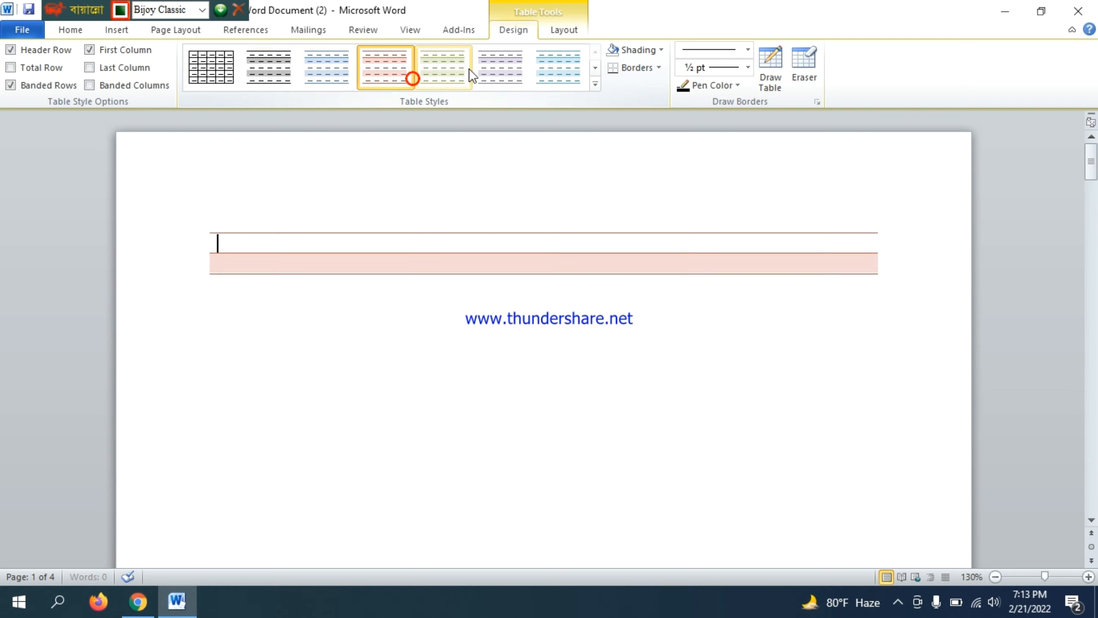
click(507, 71)
click(562, 75)
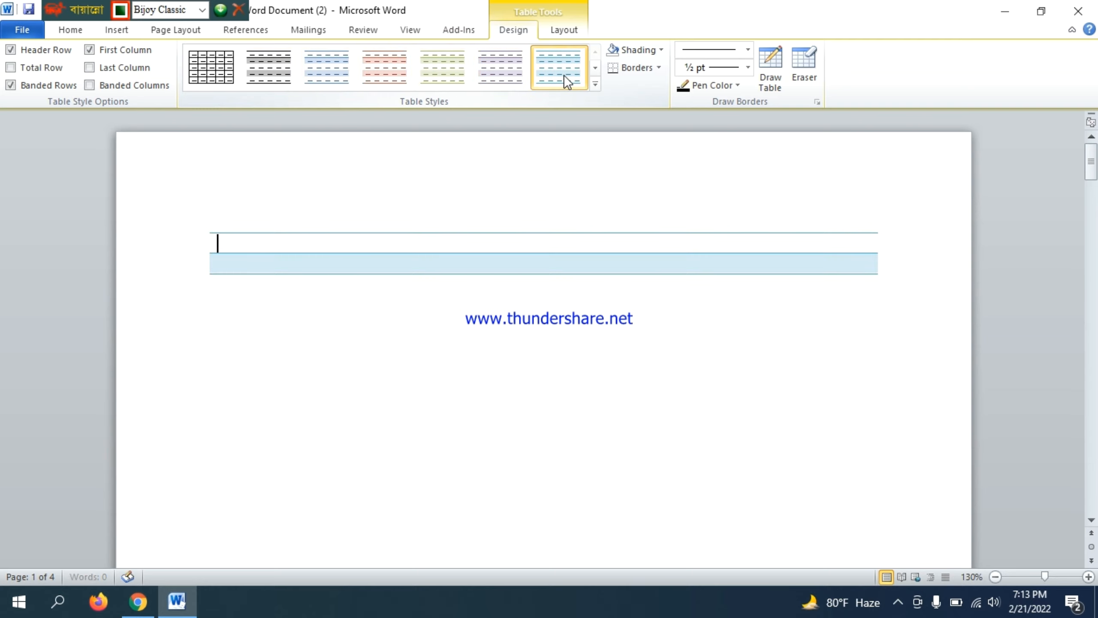
Step: Add black borders on all sides of the table's first cell
click(641, 65)
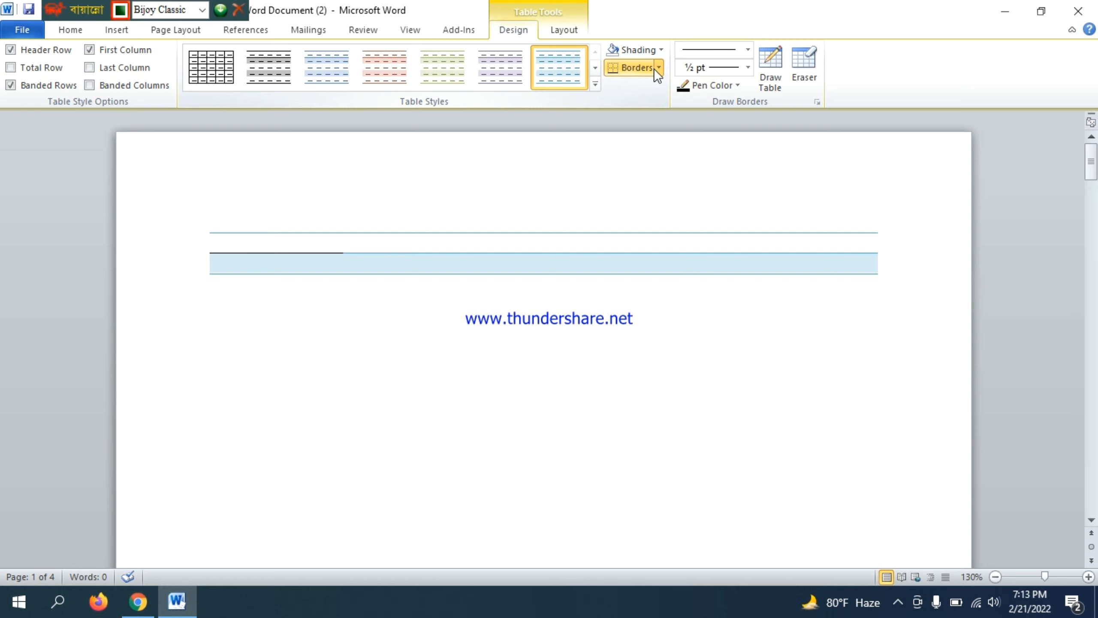
click(658, 67)
click(647, 176)
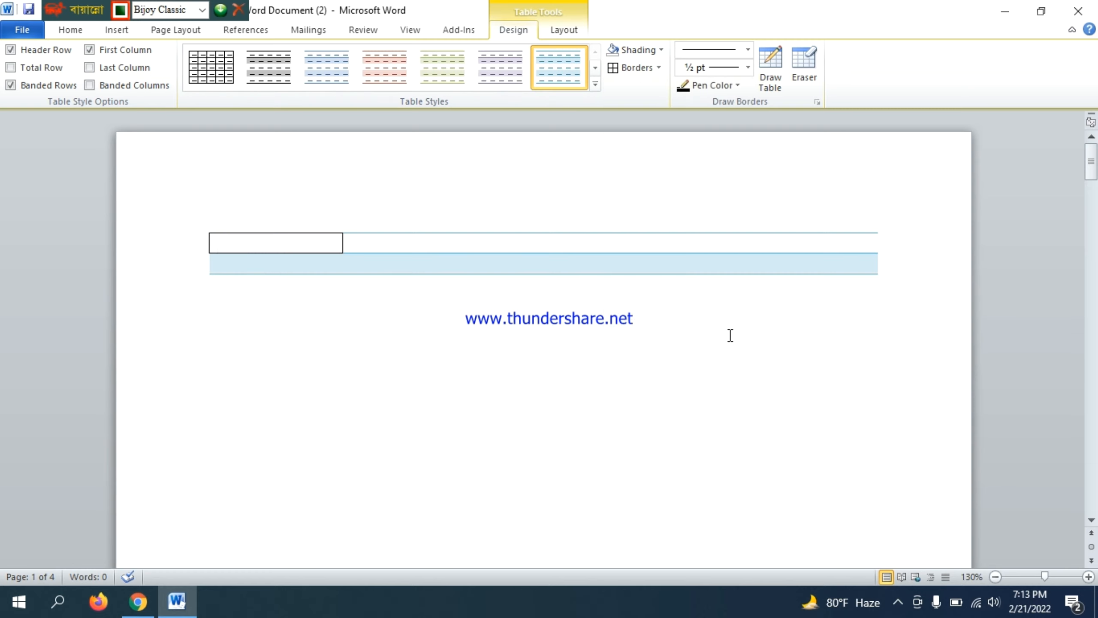
Step: Shade the first cell of the top row dark blue, the third cell dark red and the fifth cell blue
click(658, 53)
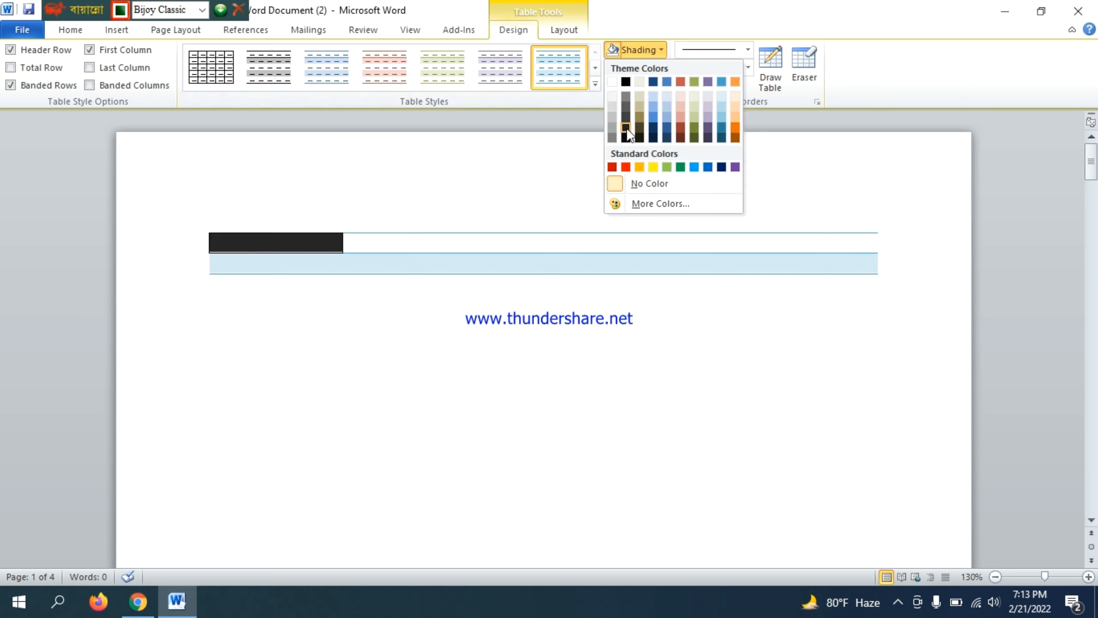
click(666, 129)
click(516, 245)
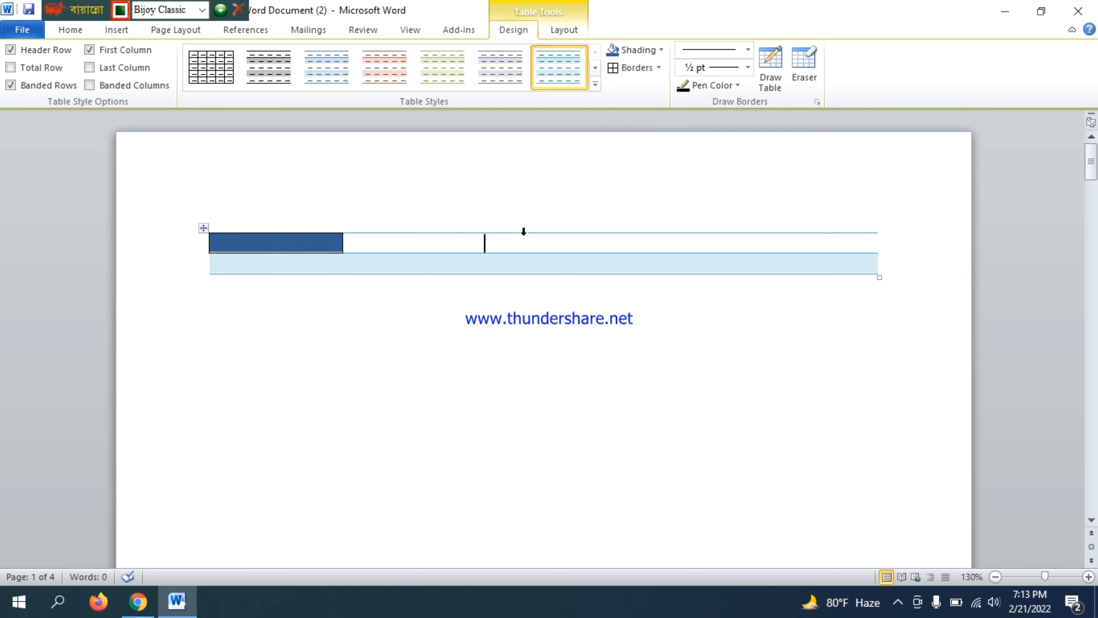
click(662, 50)
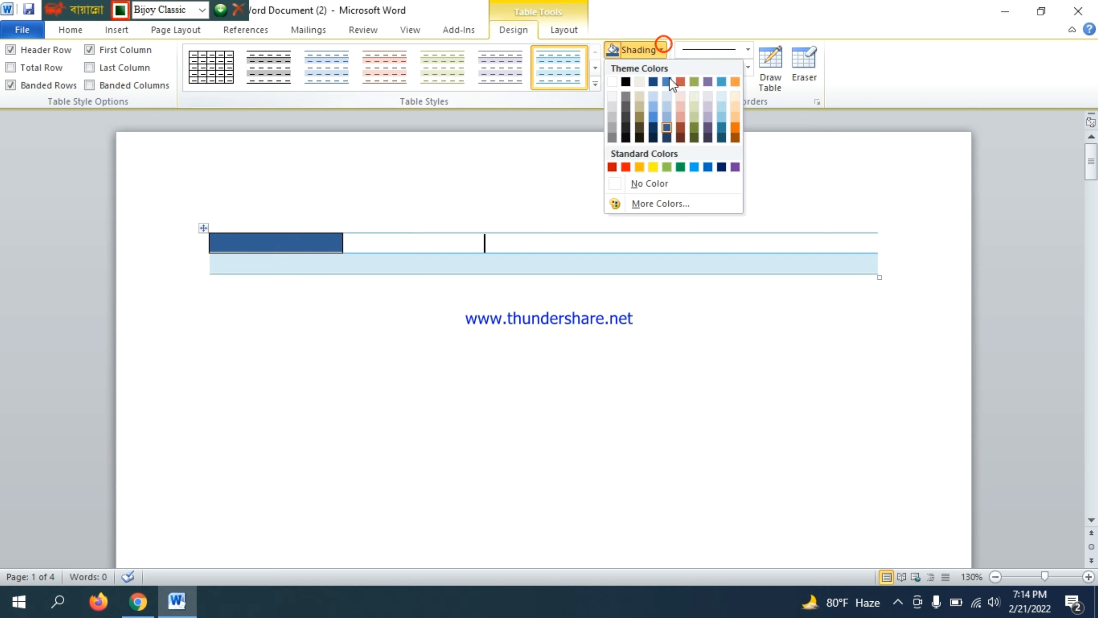
click(683, 126)
click(784, 243)
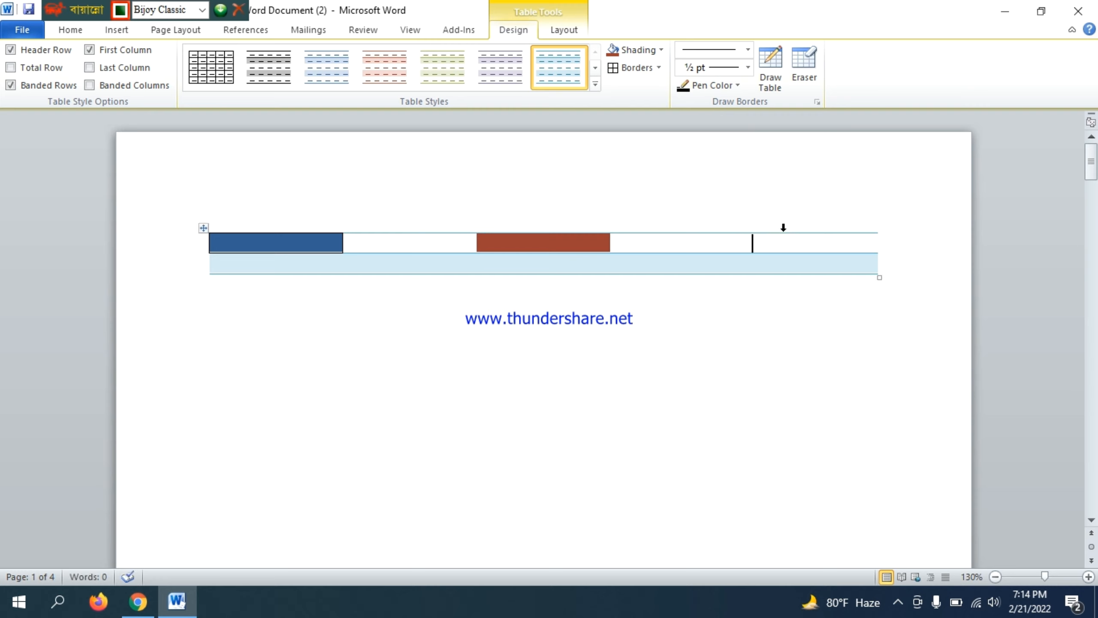
click(661, 50)
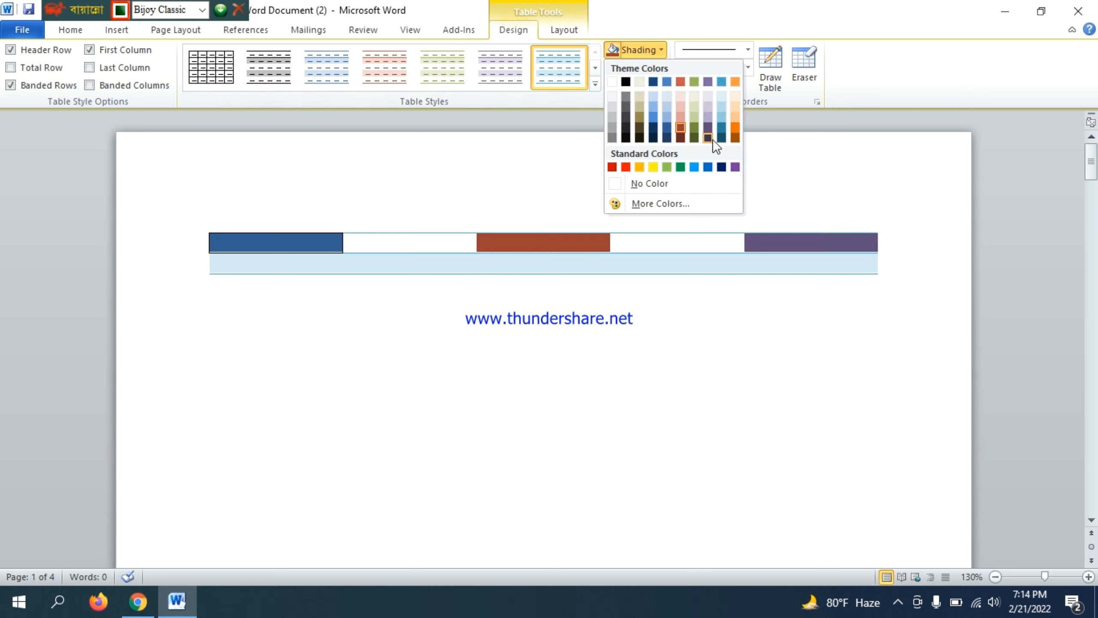
click(709, 168)
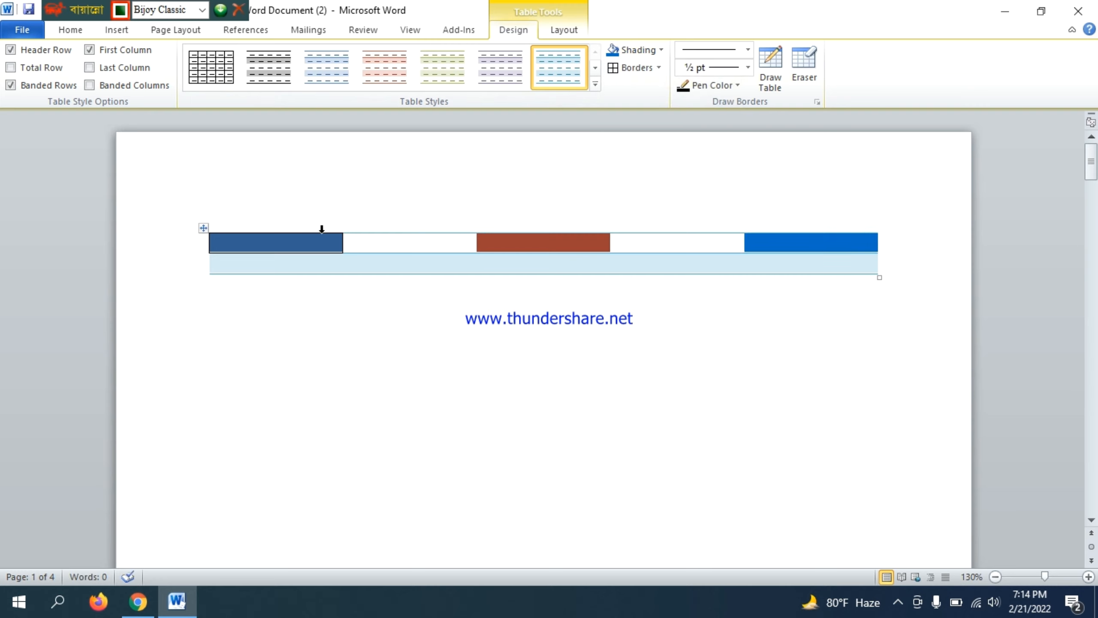
Step: Enter "wvw" in the first cell, select the text and set the border pen color to orange
click(301, 246)
text(www)
drag(246, 243, 204, 238)
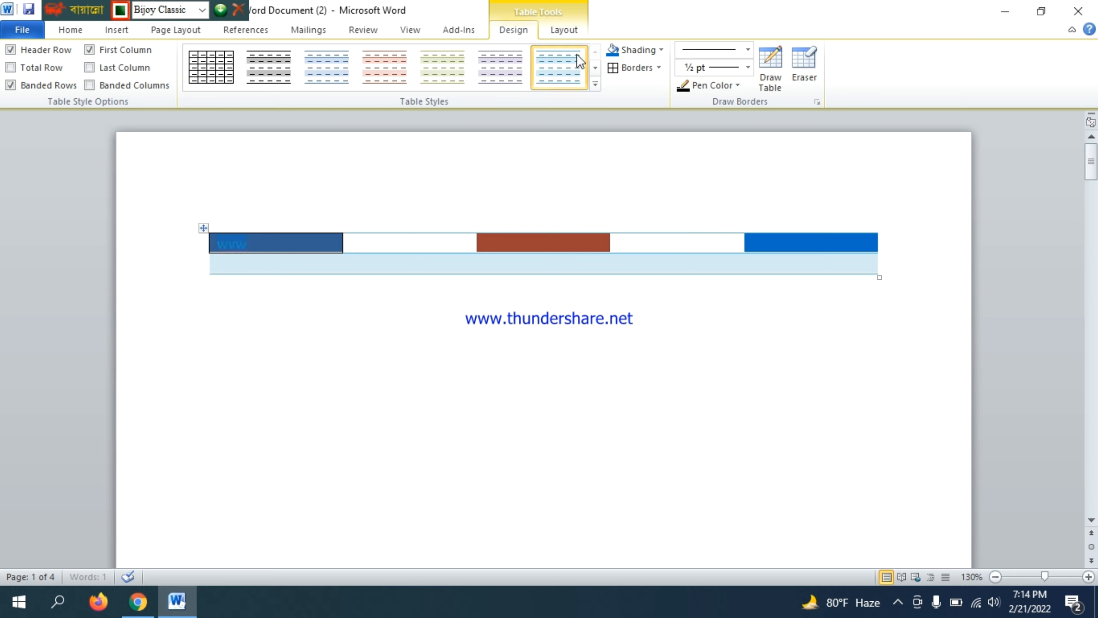
click(738, 85)
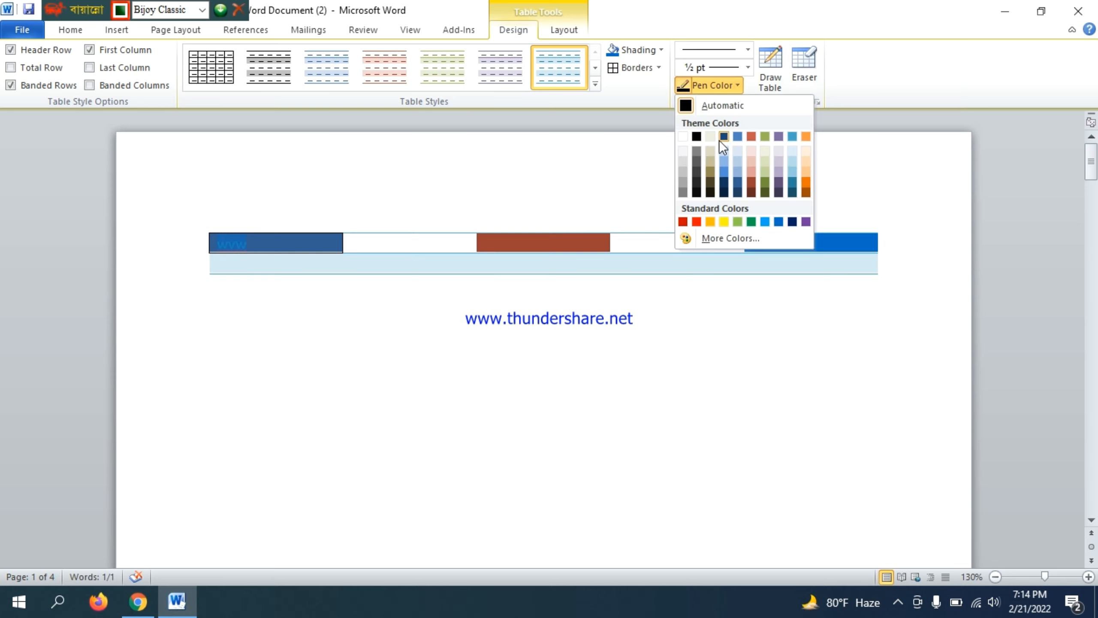
click(711, 221)
Step: Select the entire document content and delete it, including the table
click(379, 171)
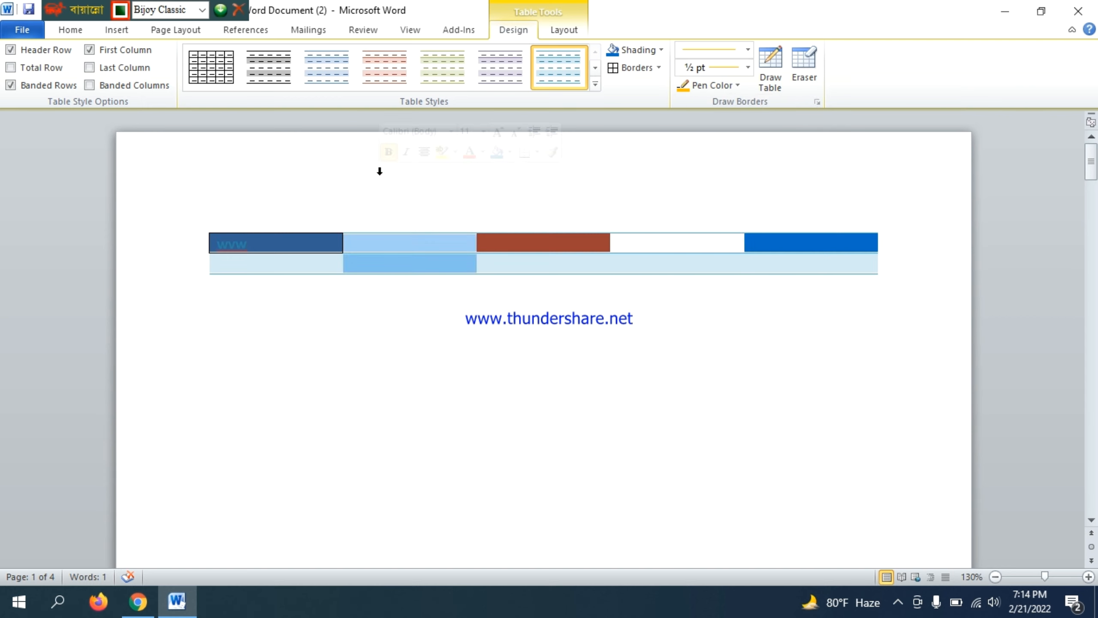
key(ctrl+a)
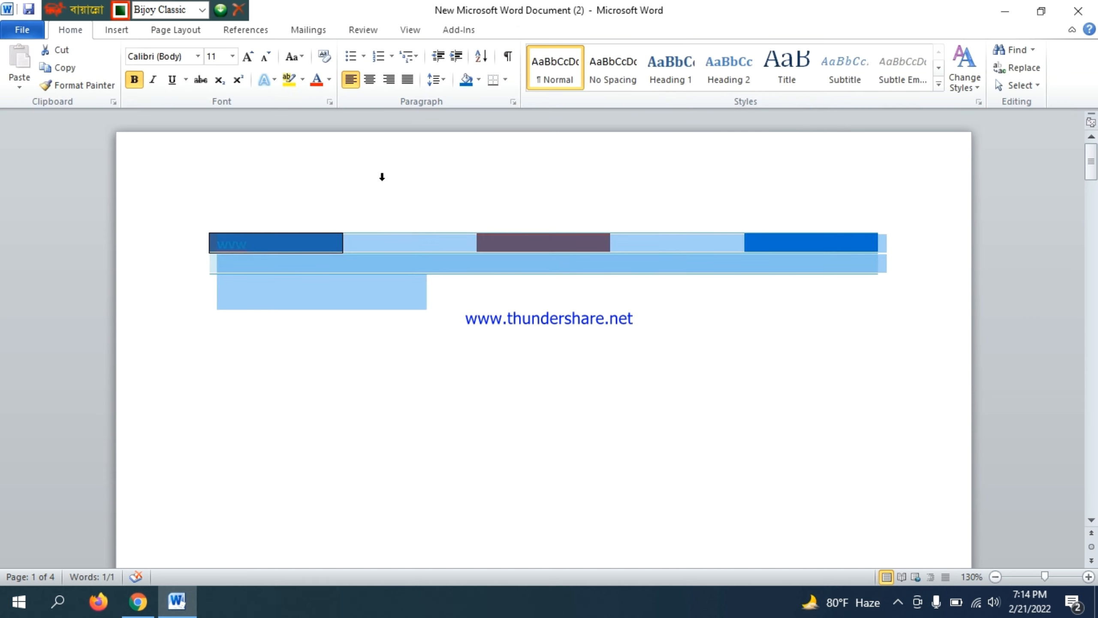
key(Delete)
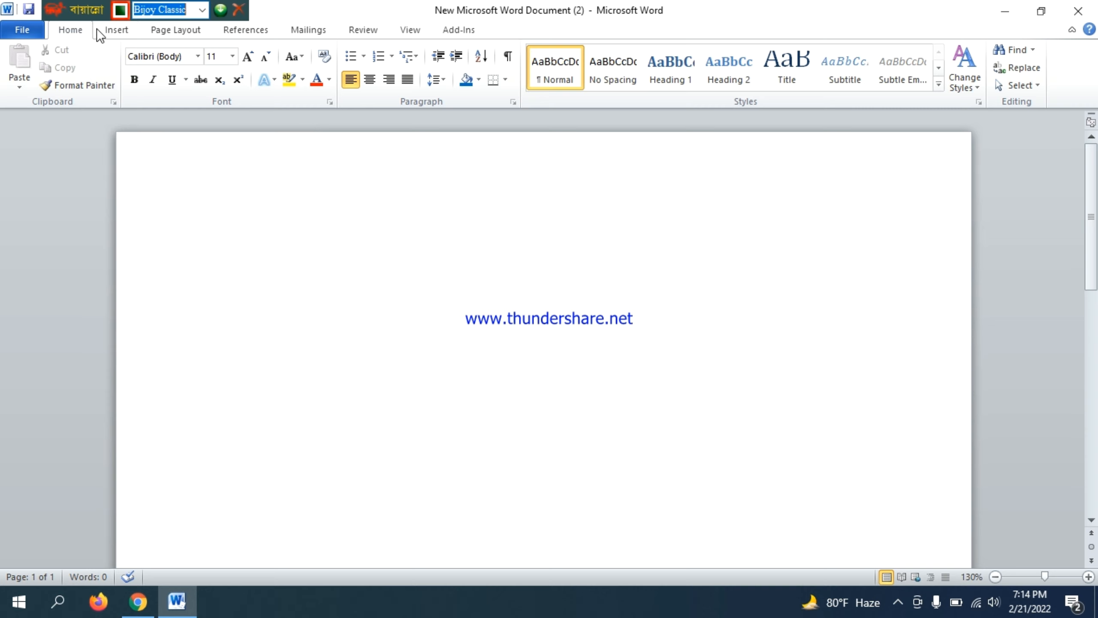
Step: Insert the picture WIN_20211230_11_32_47_Pro from Camera Roll and set its text wrapping to Behind Text
click(99, 31)
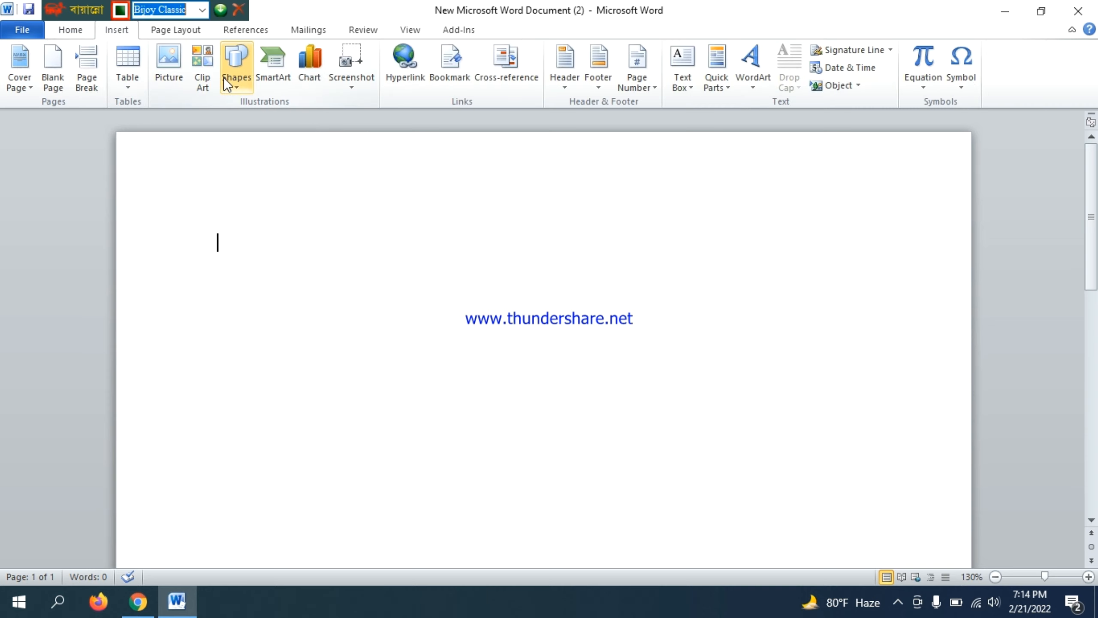
click(178, 78)
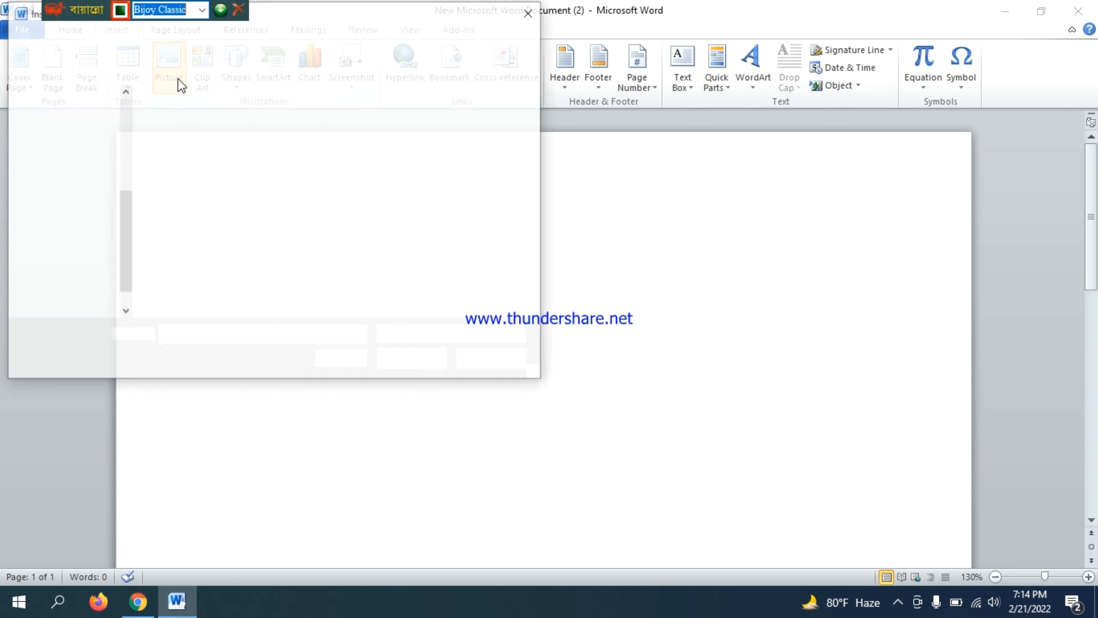
click(203, 165)
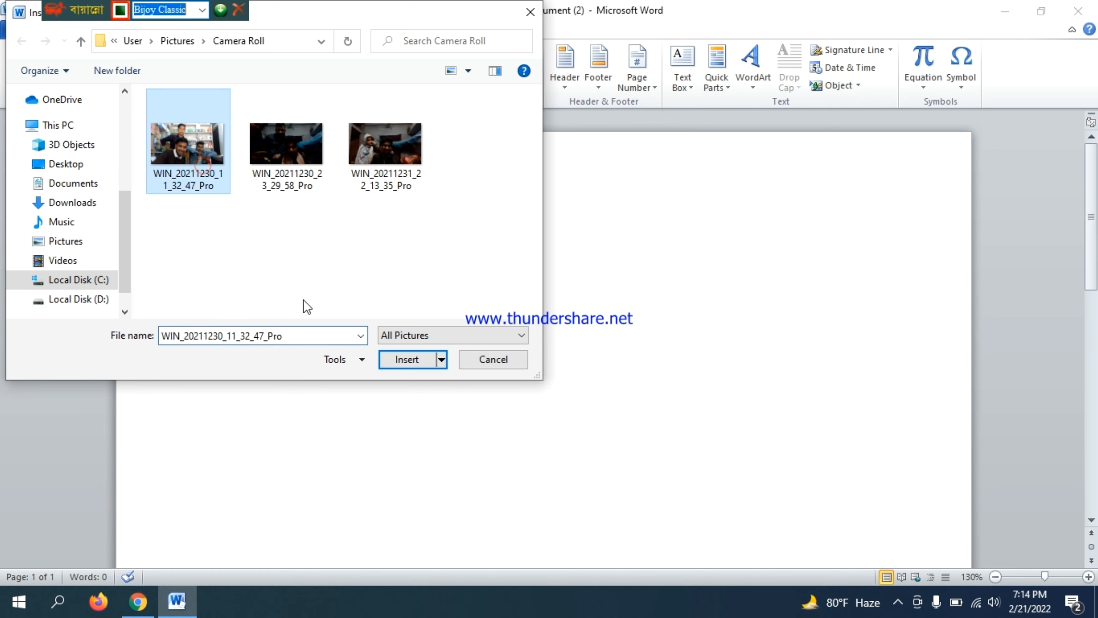
click(407, 367)
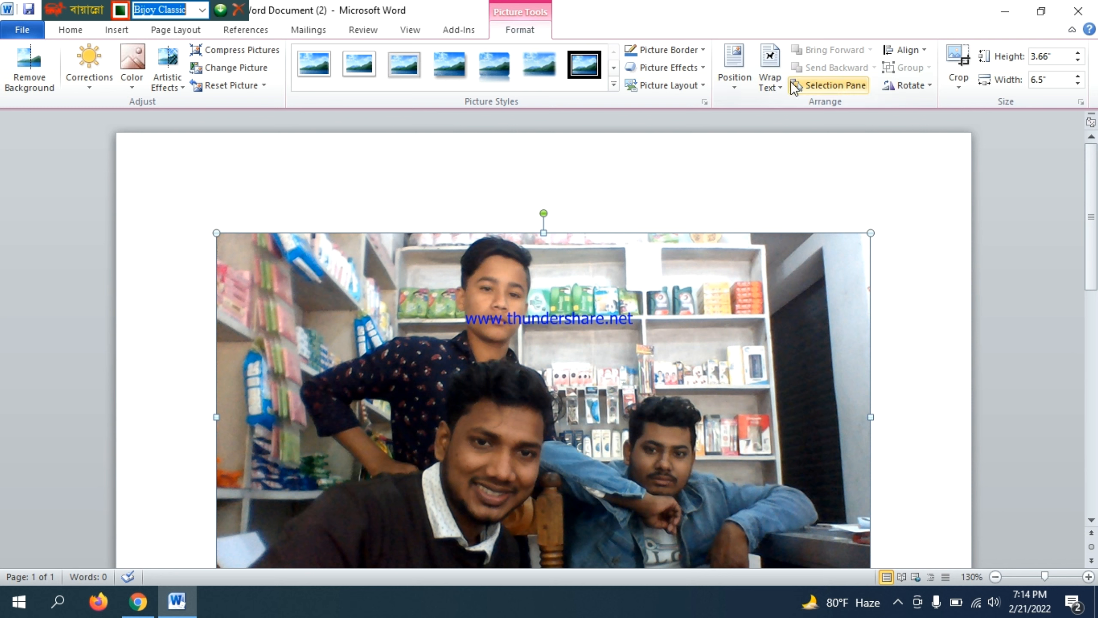
click(769, 77)
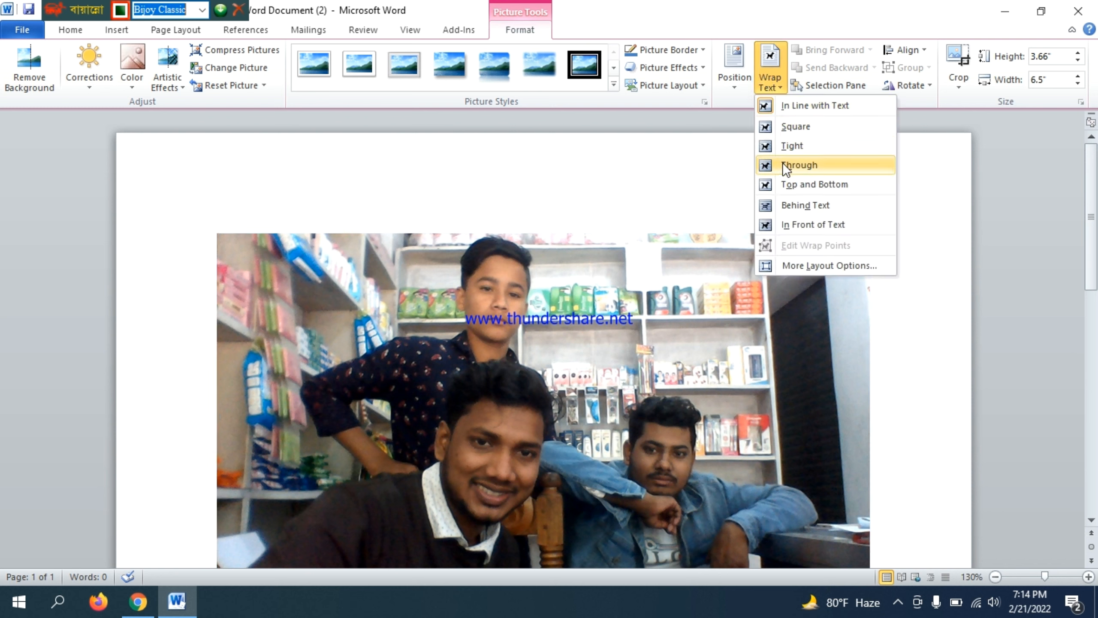
click(821, 204)
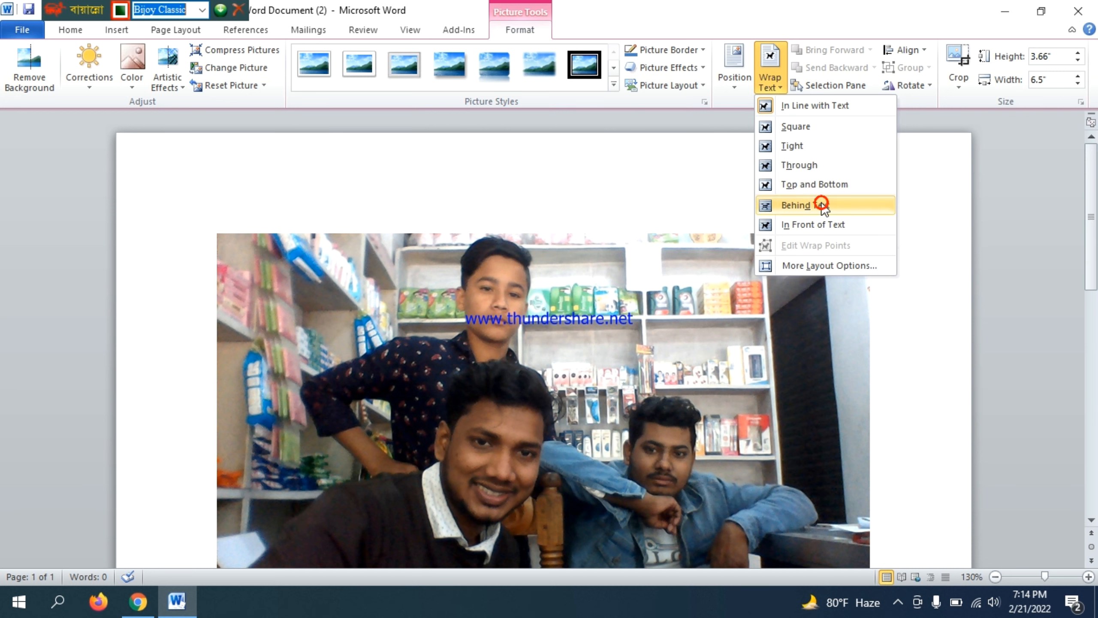
Step: Write "wWevP&cnPAvnh&UziU" and, in a second paragraph, "revG iRKM`nKM" over the picture
click(195, 339)
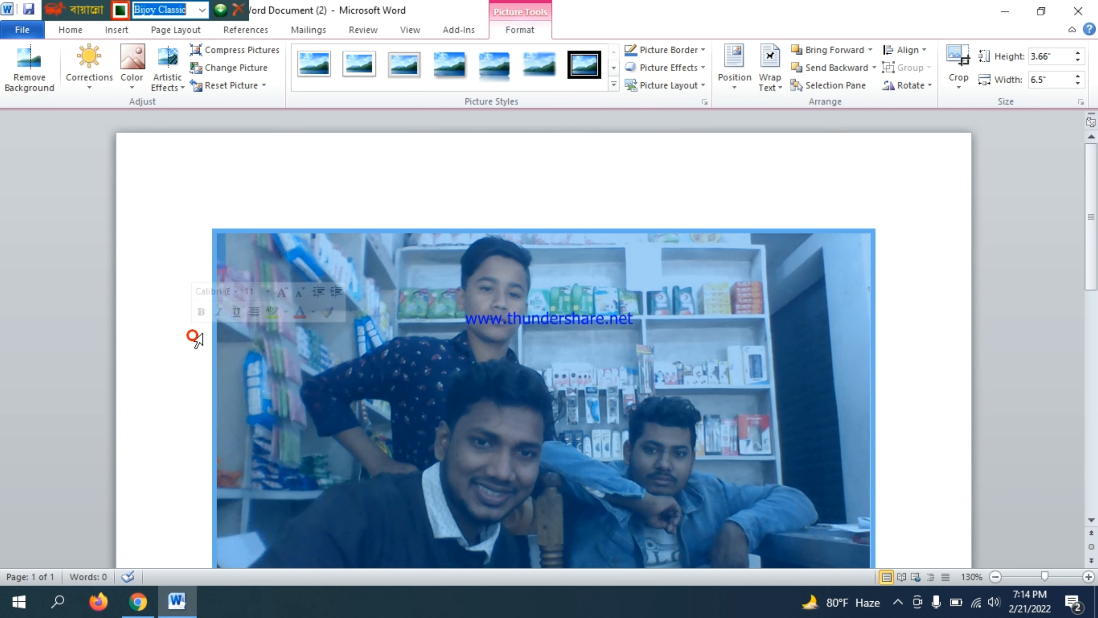
click(230, 335)
click(140, 354)
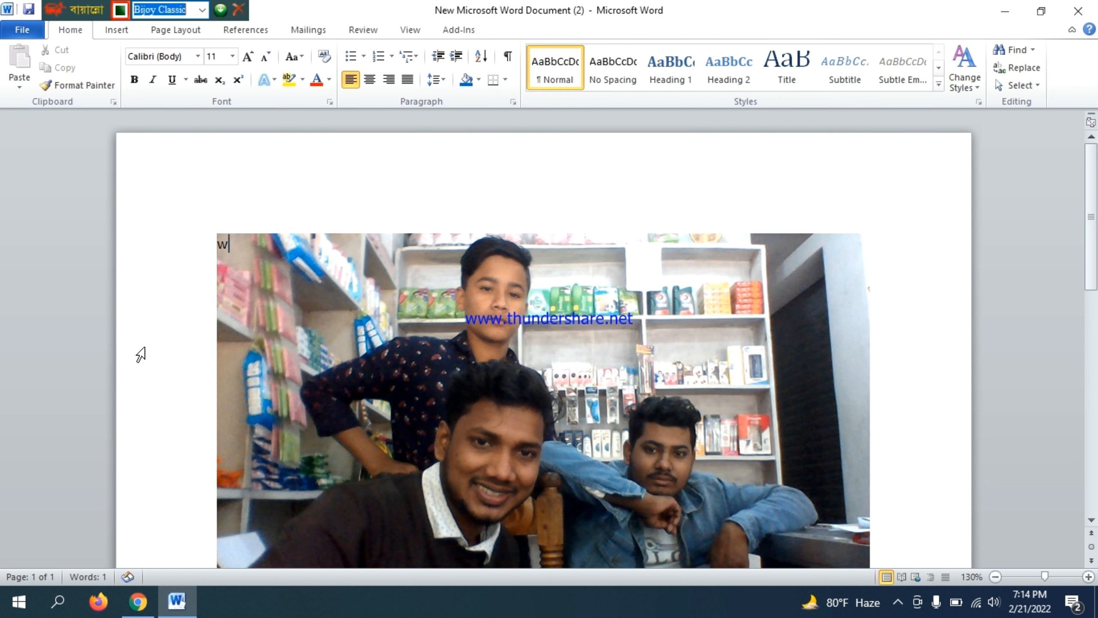
text(wWevP&cnPAvnh&UziU )
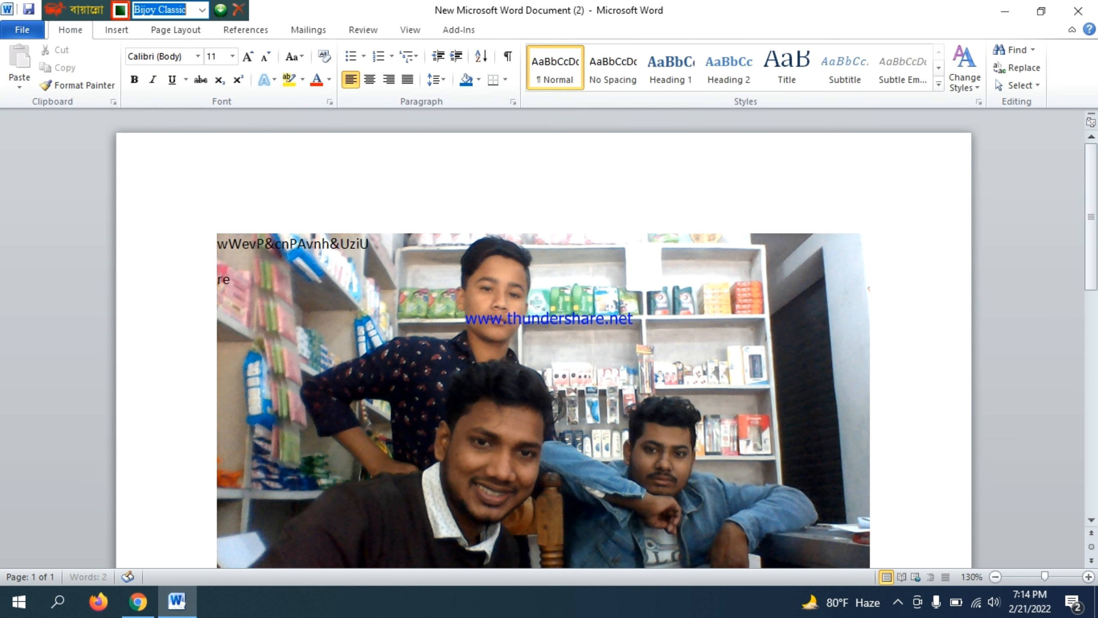
text(revG iRKM`nKM)
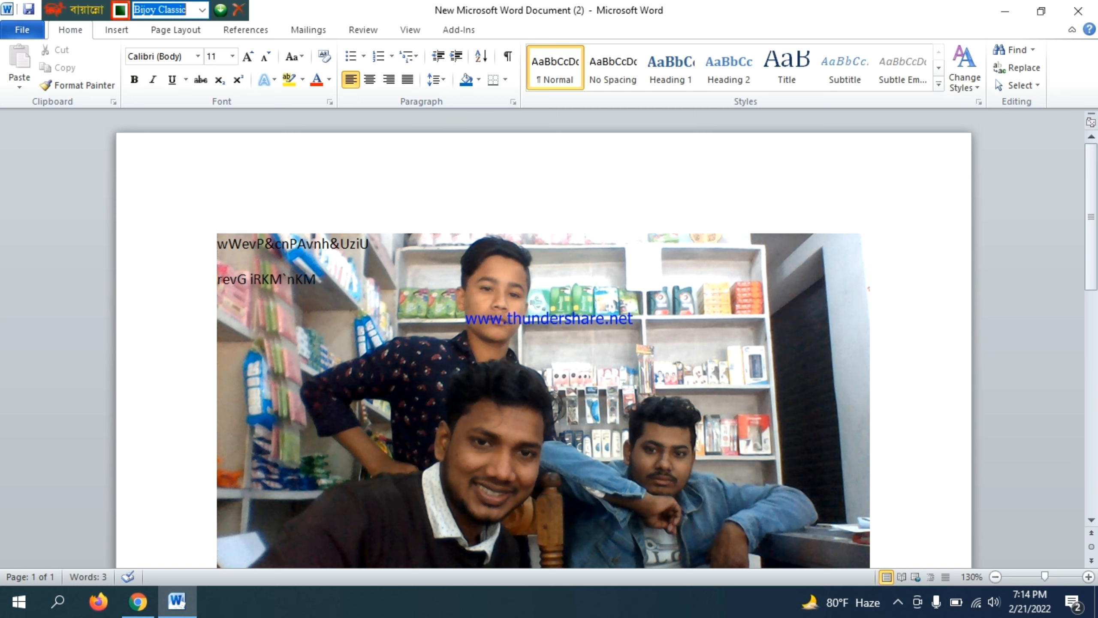
Step: Delete the picture together with the text written over it
key(ctrl+a)
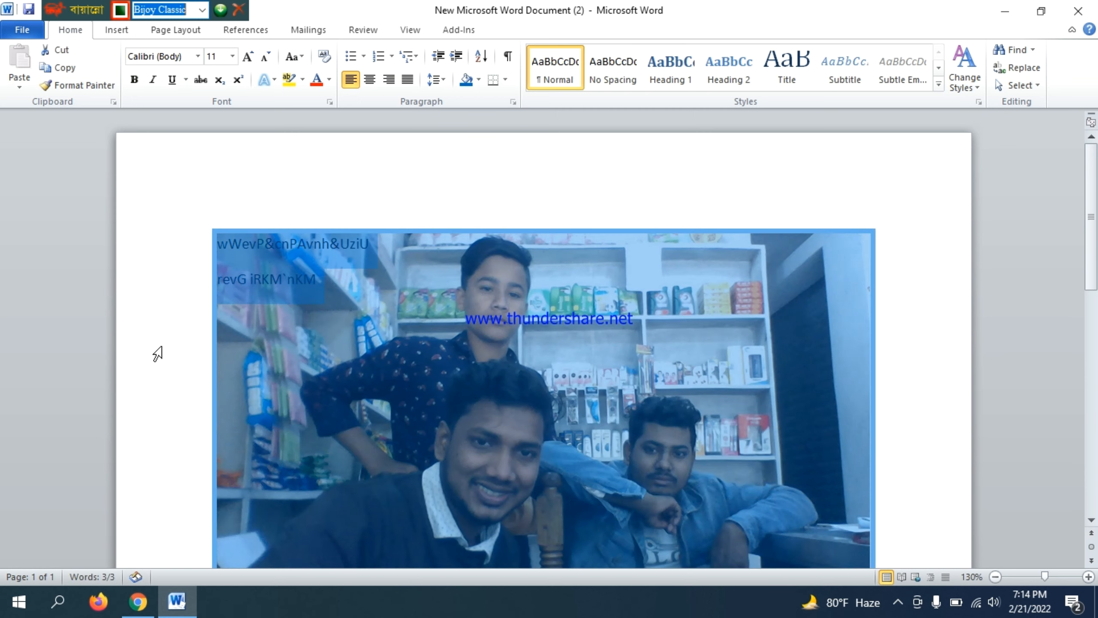
key(Delete)
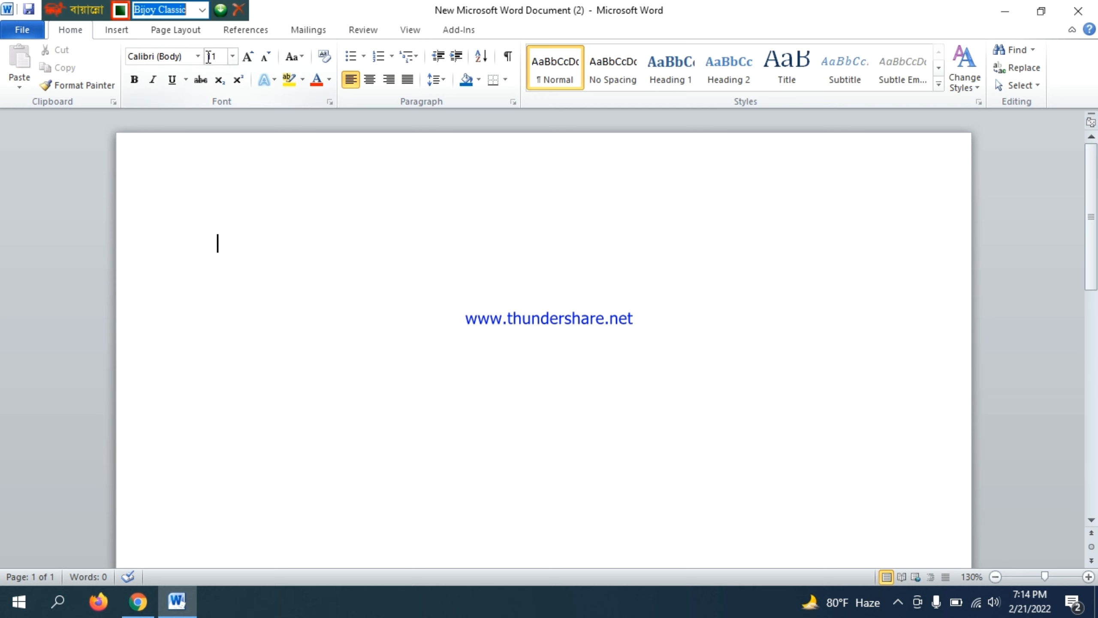
Step: Add a Plain Number 1 page number at the top of the page, put "cUcU" before it and leave the header
click(128, 34)
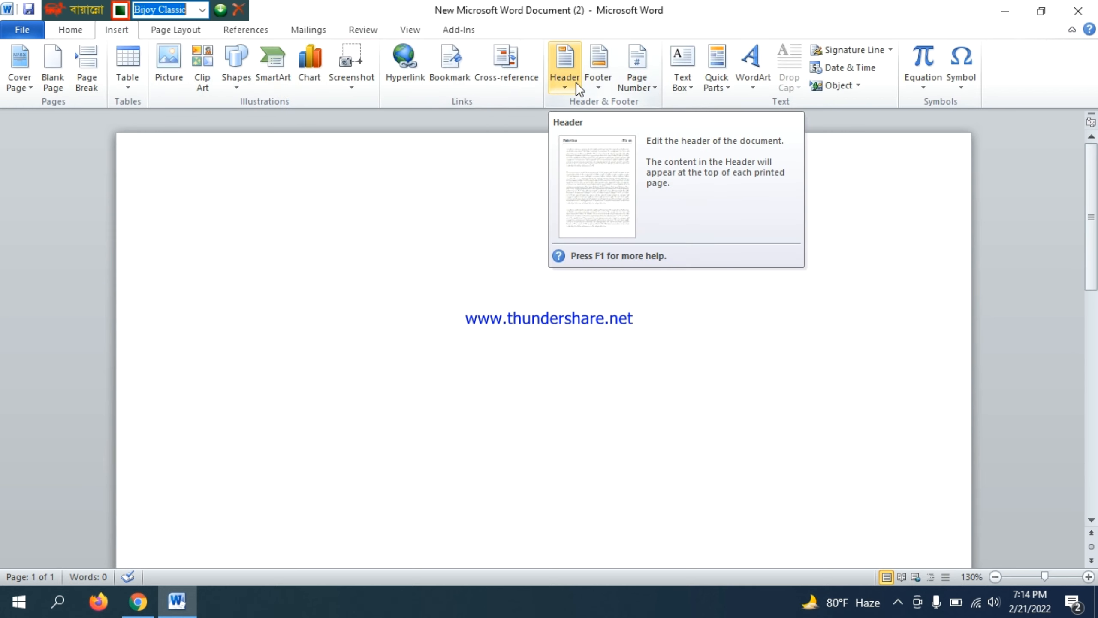
click(630, 86)
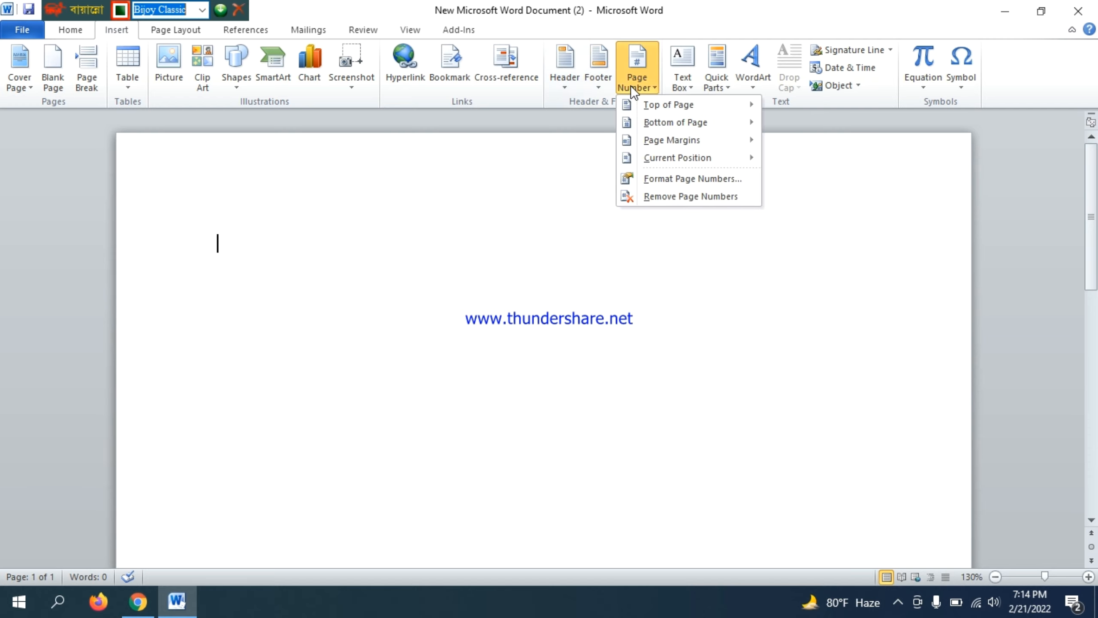
mouse_move(644, 100)
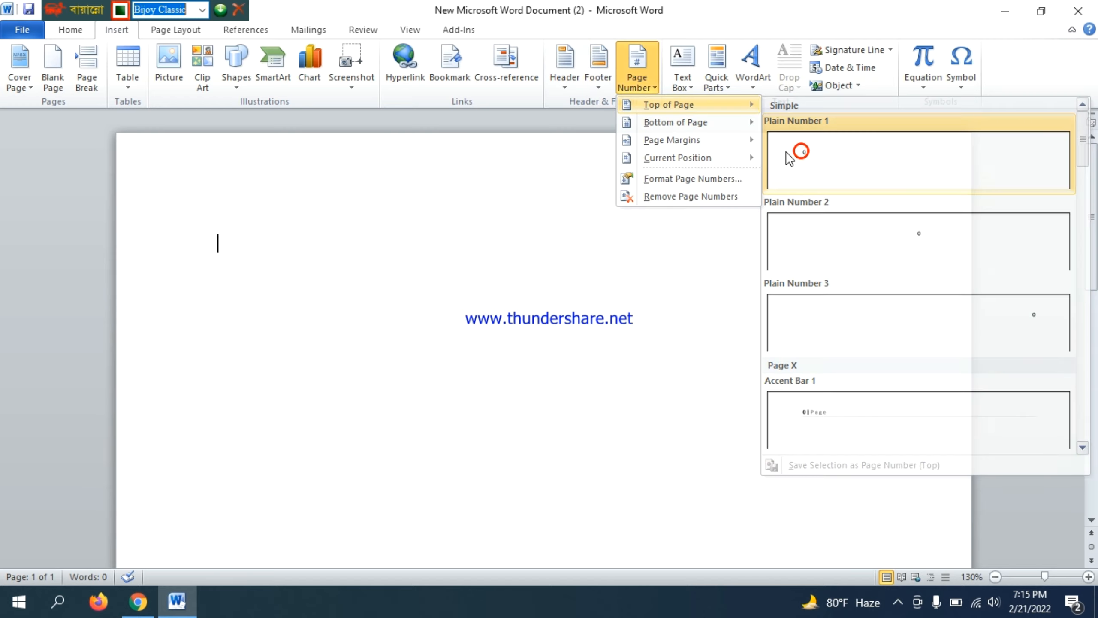
click(792, 153)
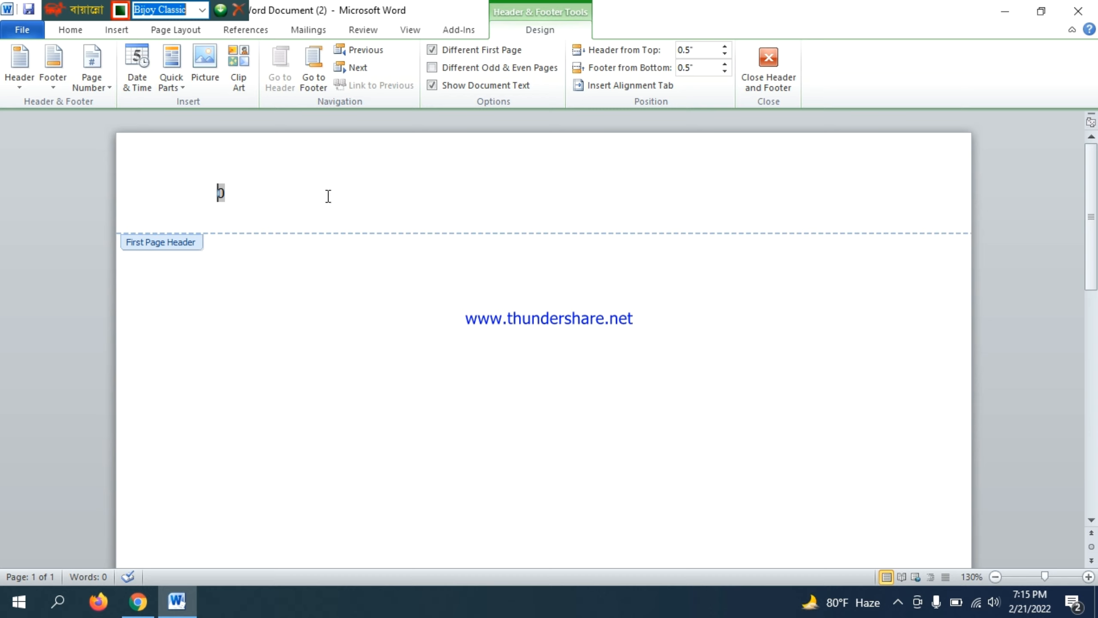
text(cUcU)
click(758, 76)
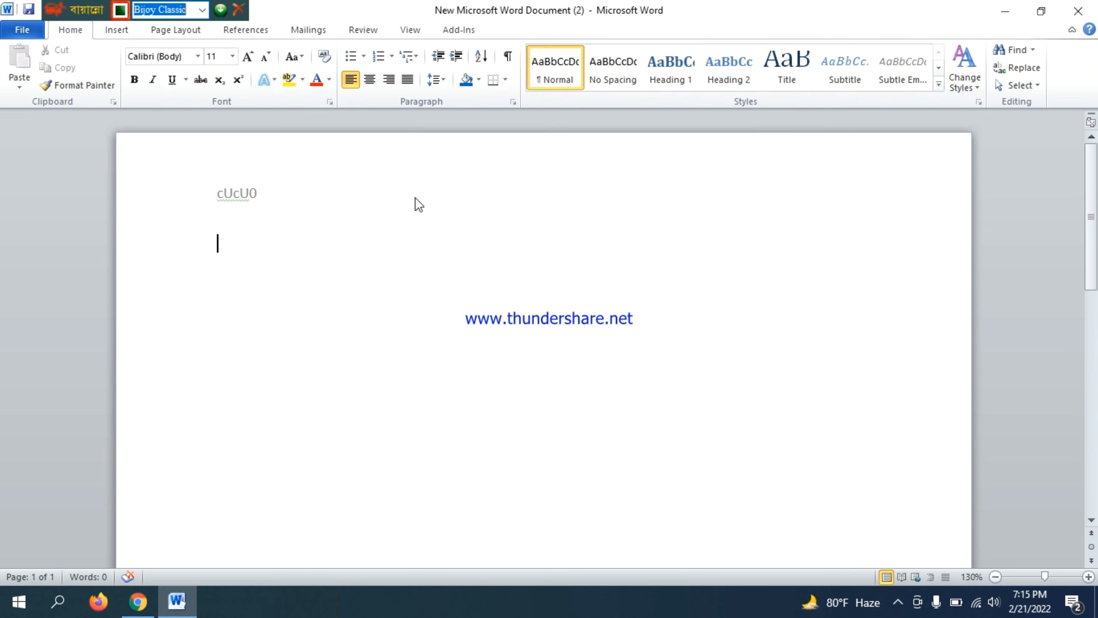
Step: Delete the "cUcU" text and page number from the first page header
double_click(268, 201)
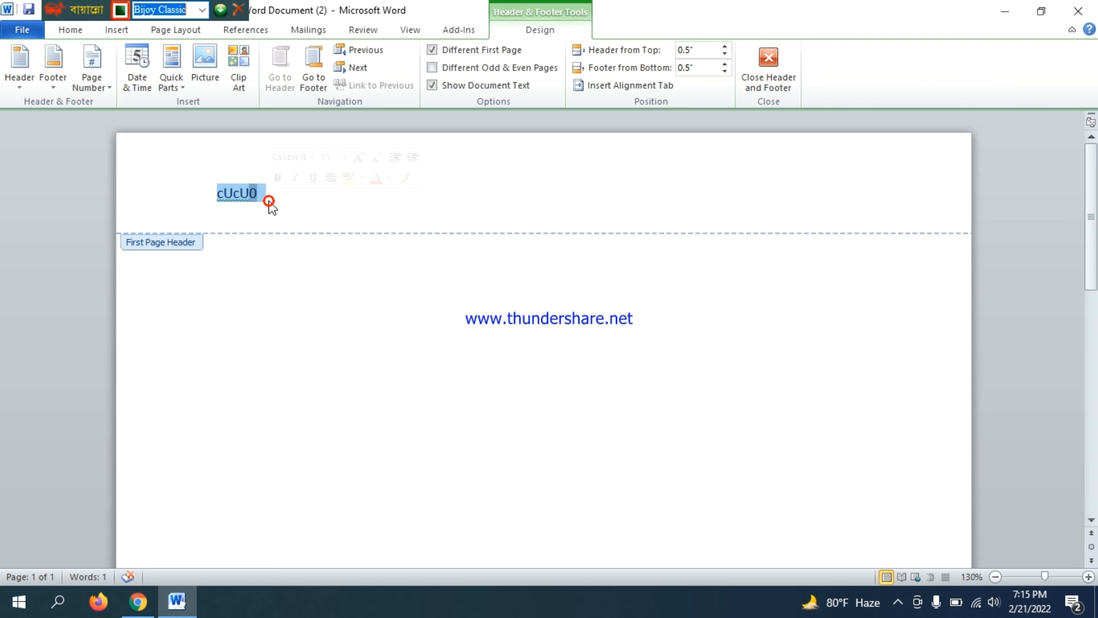
key(Delete)
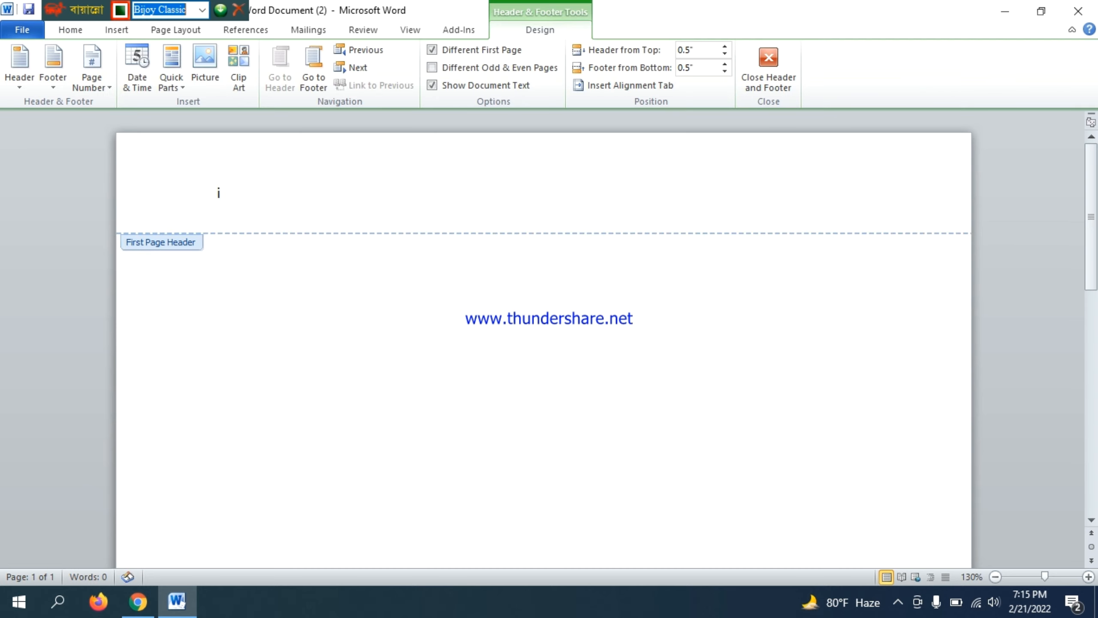
text(=b)
key(BackSpace)
text(bb)
key(BackSpace)
text(bbbeK…eK…ey)
key(BackSpace)
key(BackSpace)
key(BackSpace)
key(BackSpace)
key(BackSpace)
key(BackSpace)
key(BackSpace)
key(BackSpace)
key(BackSpace)
key(BackSpace)
Step: Switch the Bijoy keyboard layout to English and set the header font to Times New Roman
click(202, 10)
click(173, 24)
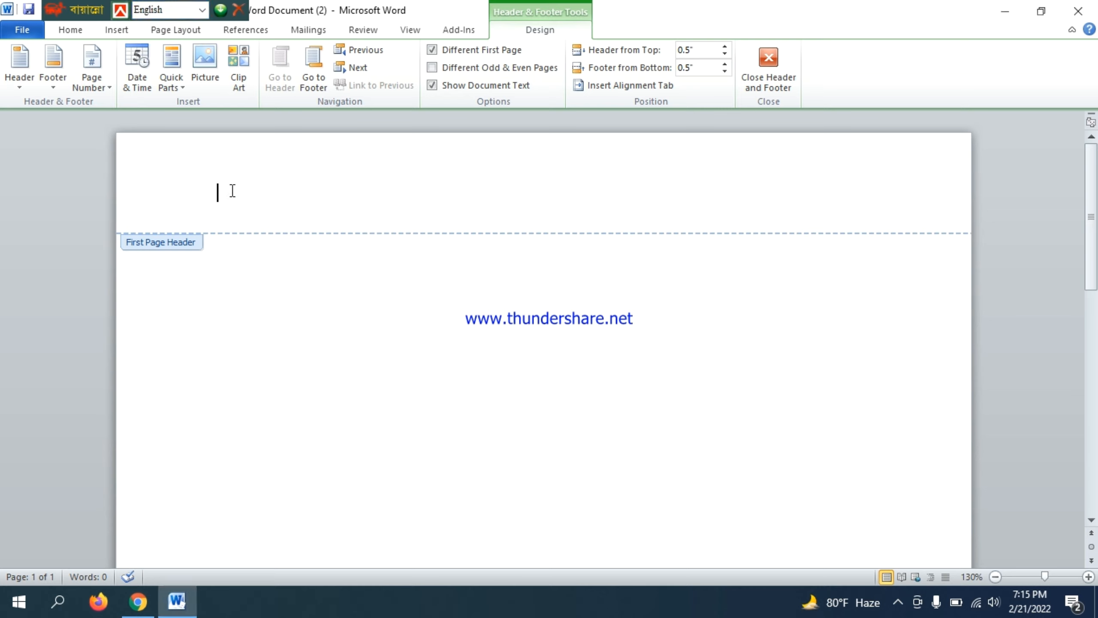
text(b)
key(BackSpace)
key(BackSpace)
click(90, 27)
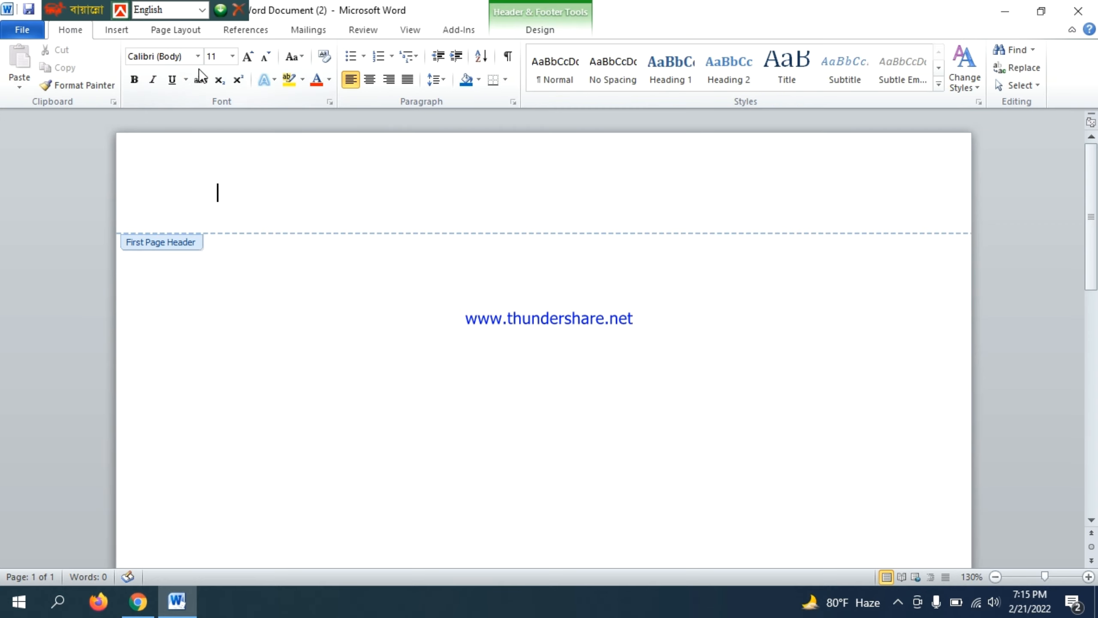
click(197, 56)
click(172, 165)
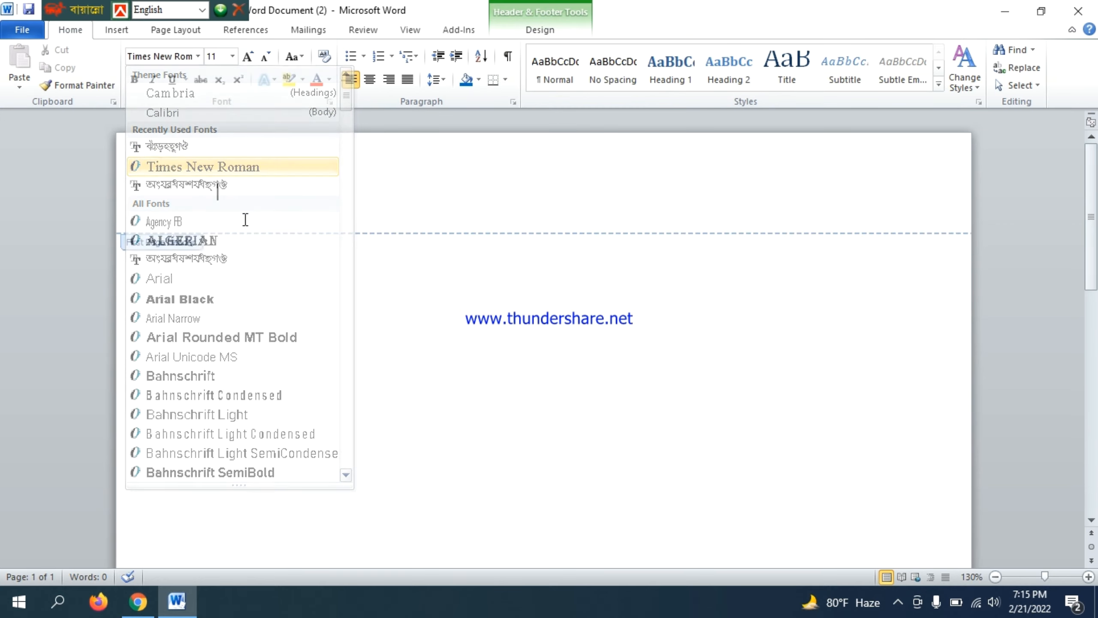
Step: Write "Bangladesh" in the first page header and return to the document body
text(bb)
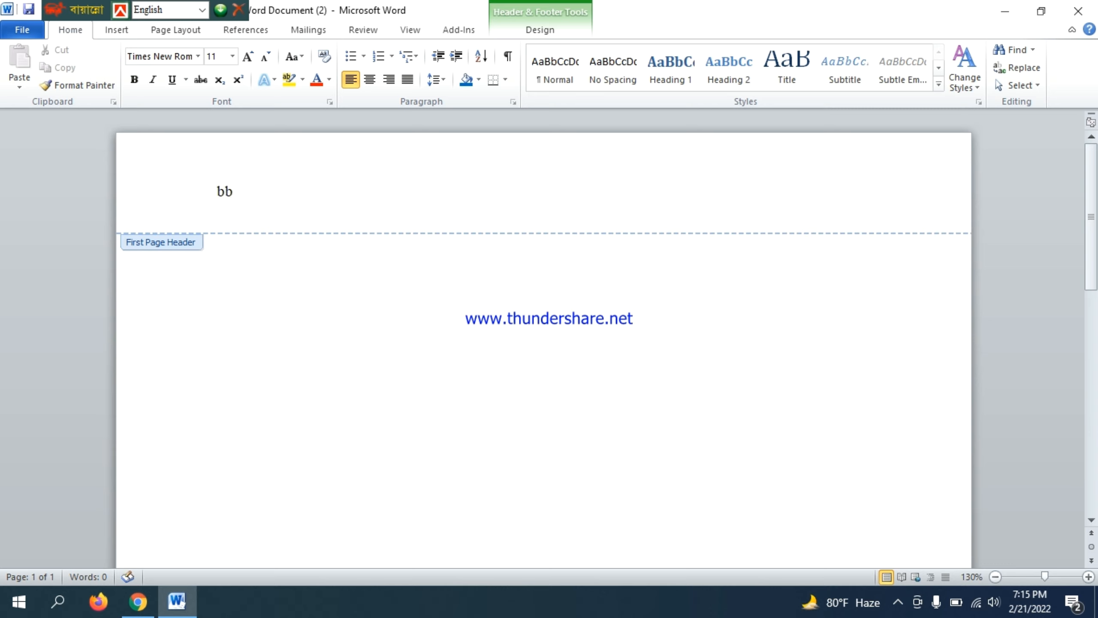
text(ch===)
key(BackSpace)
key(BackSpace)
key(BackSpace)
key(BackSpace)
key(BackSpace)
key(BackSpace)
text(Bangladesh)
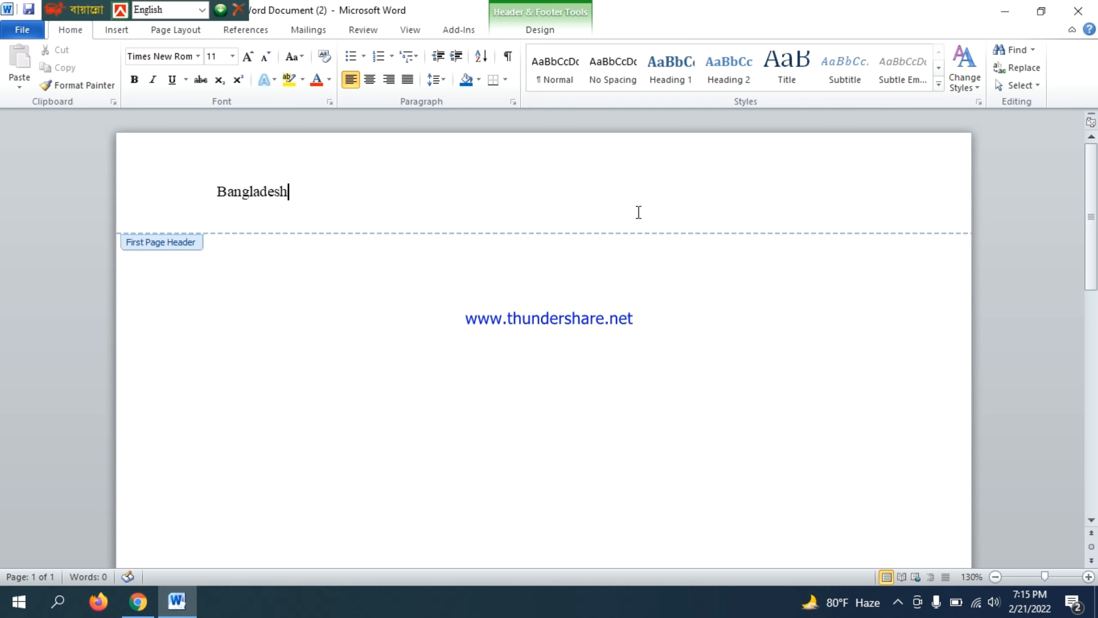
click(834, 156)
double_click(760, 215)
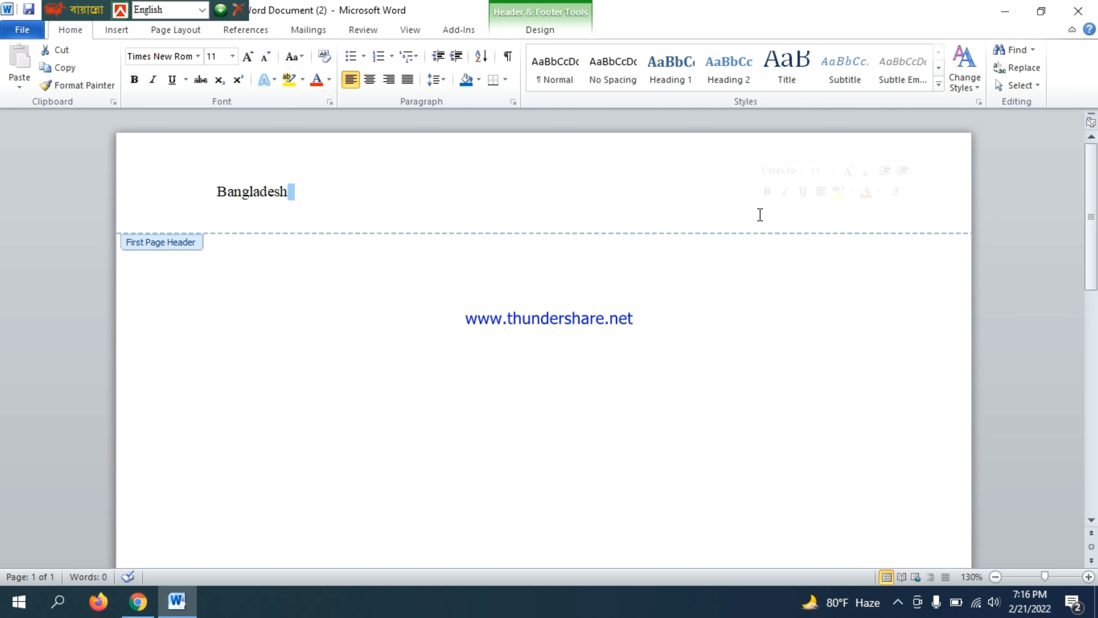
click(758, 214)
double_click(296, 399)
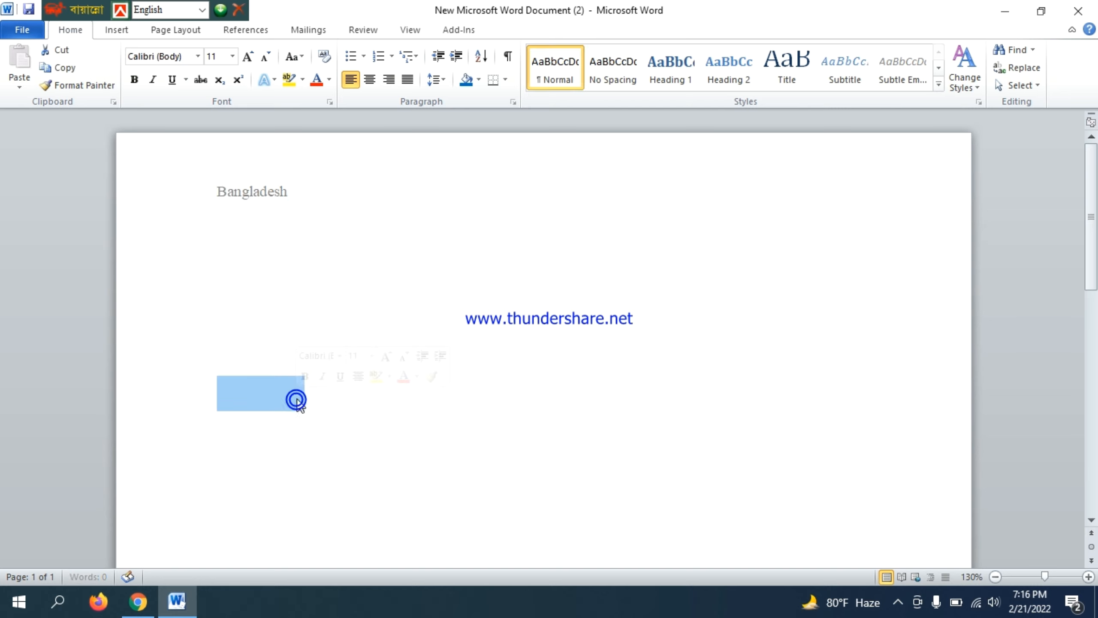
scroll(477, 294, down, 5)
scroll(349, 411, down, 1)
scroll(330, 428, up, 9)
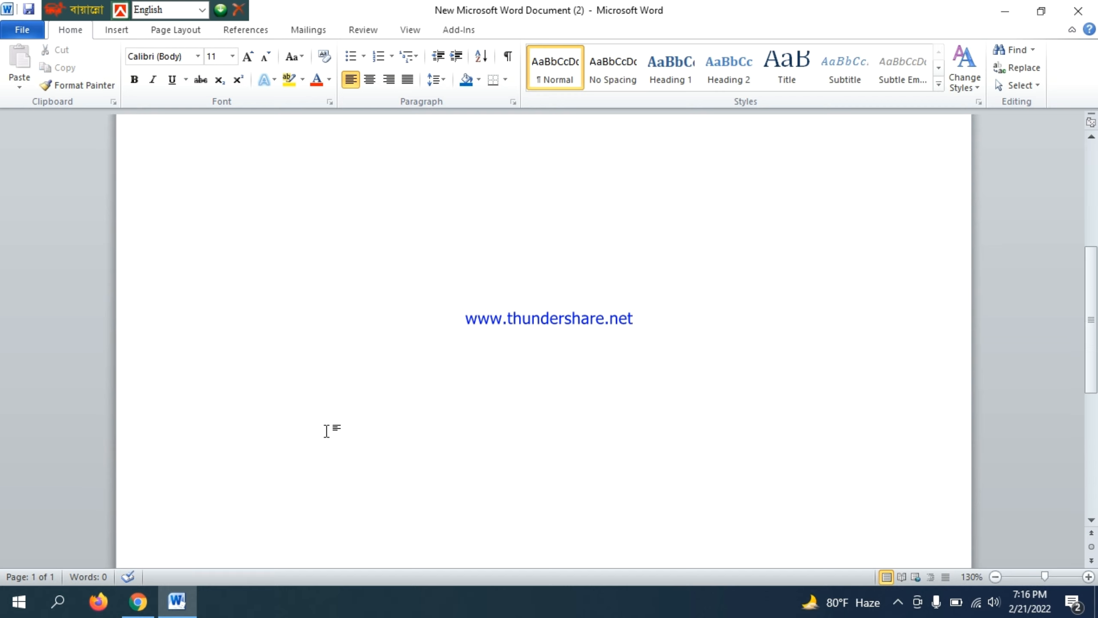
scroll(317, 436, down, 3)
scroll(314, 445, up, 3)
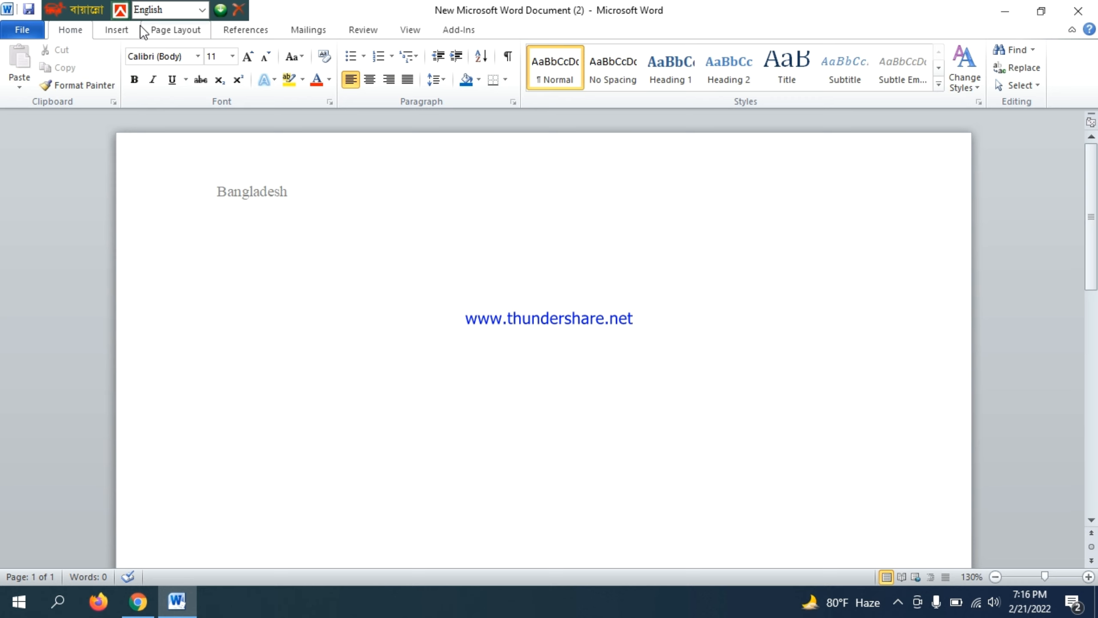
click(108, 29)
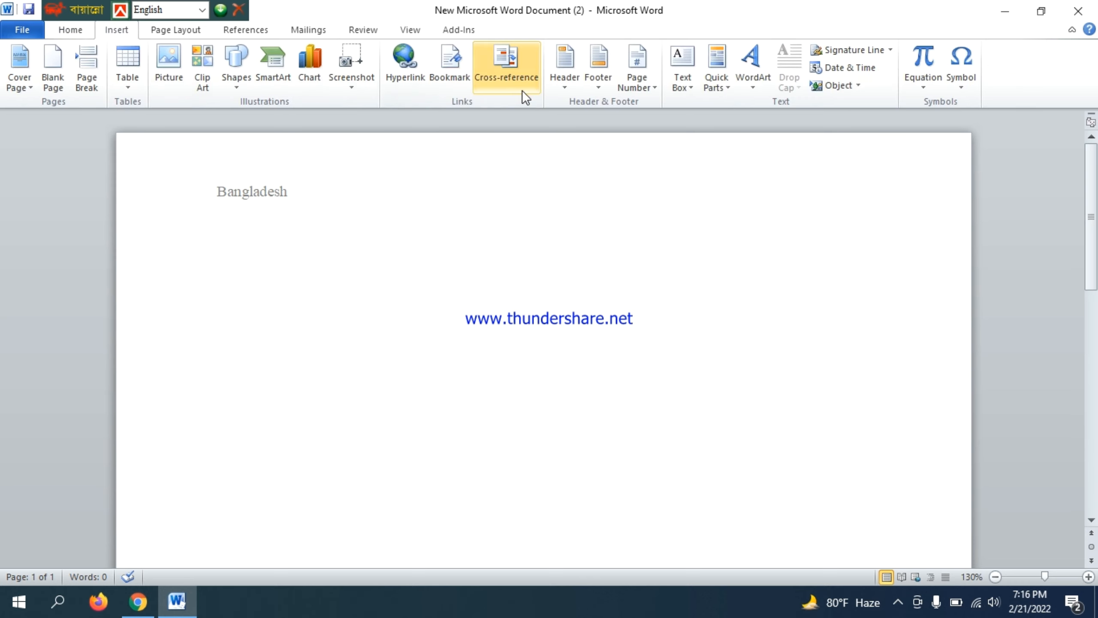
click(645, 86)
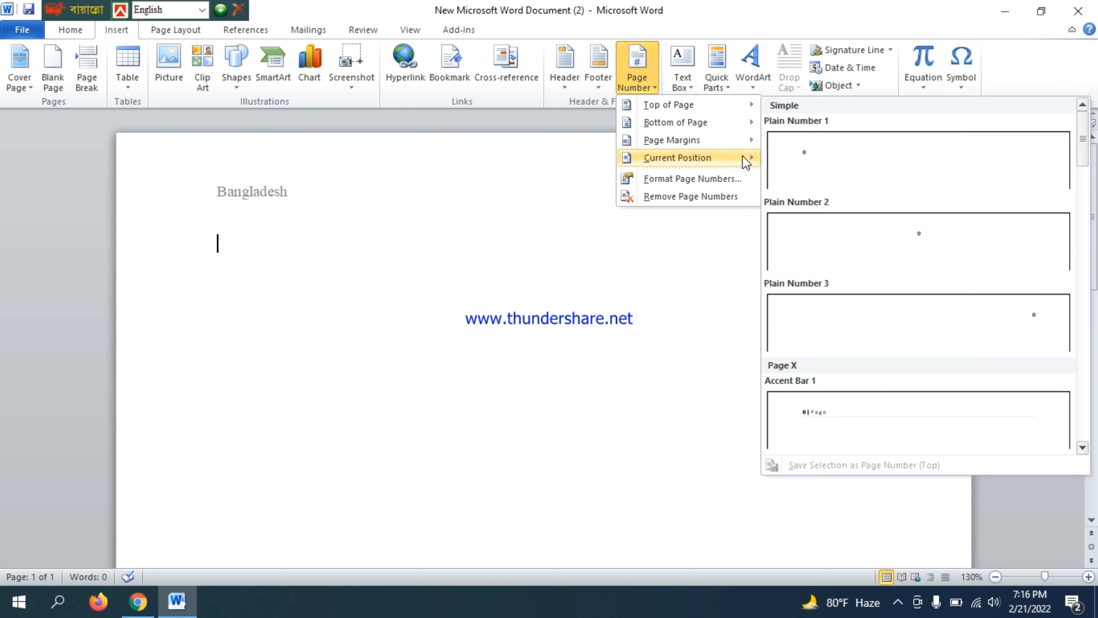
mouse_move(742, 157)
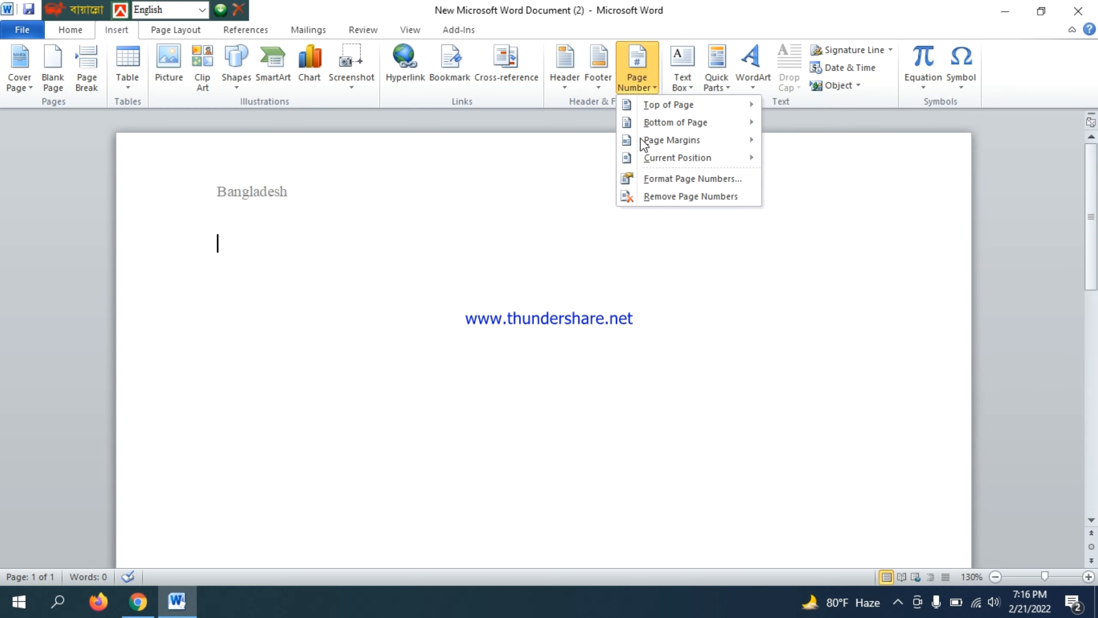
Step: Insert a Simple Text Box, shrink it to about 1.46" high by 1.65" wide and clear its placeholder text
click(691, 78)
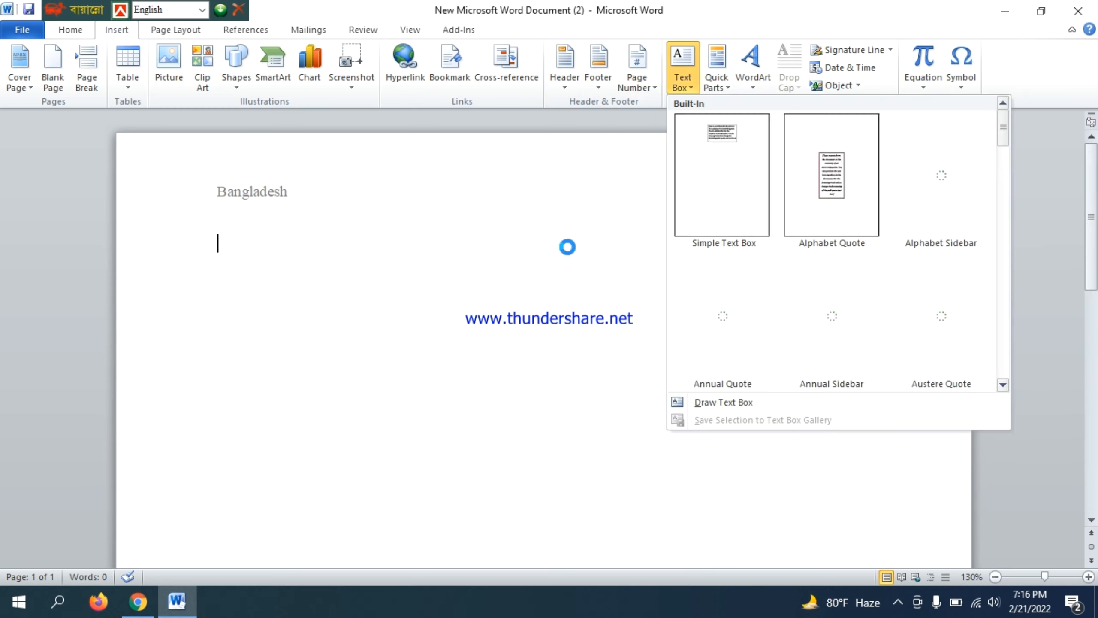
click(714, 208)
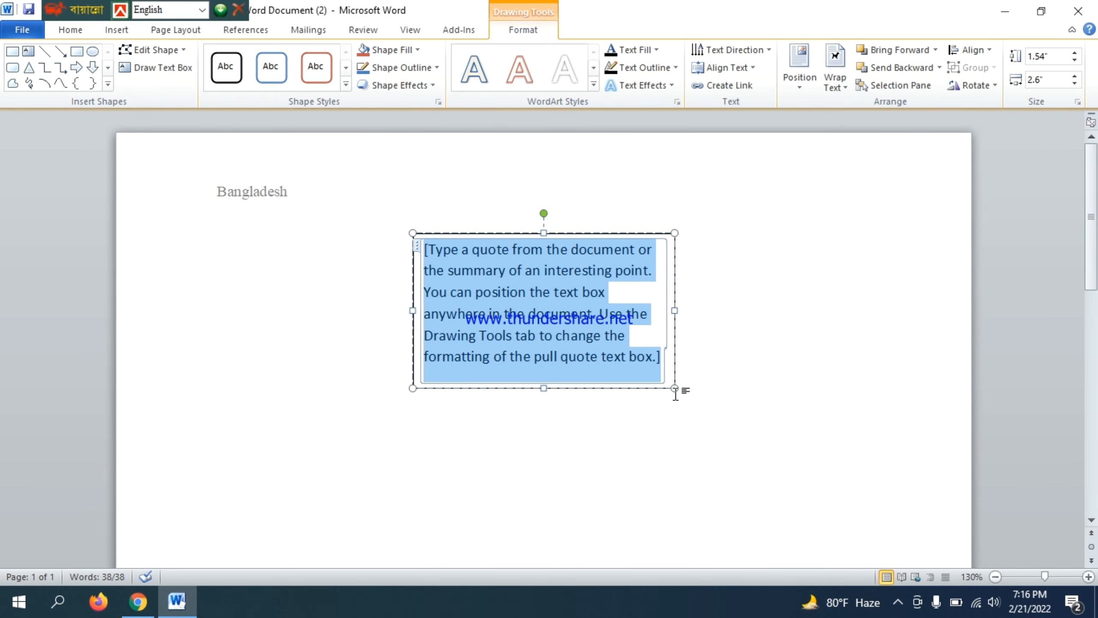
drag(674, 390, 579, 381)
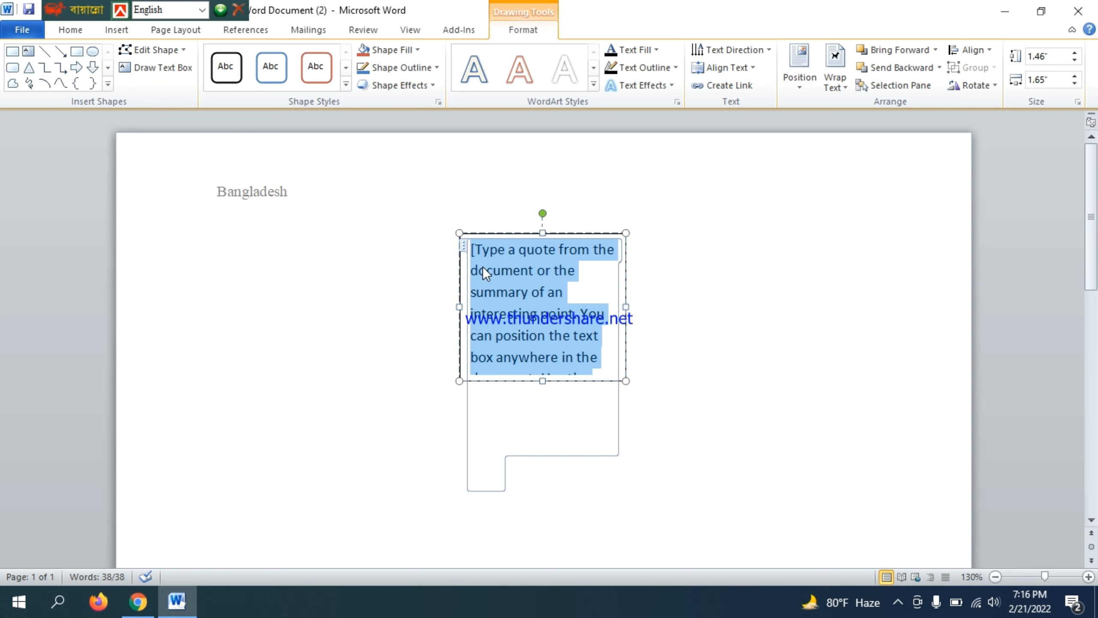
key(Delete)
click(711, 356)
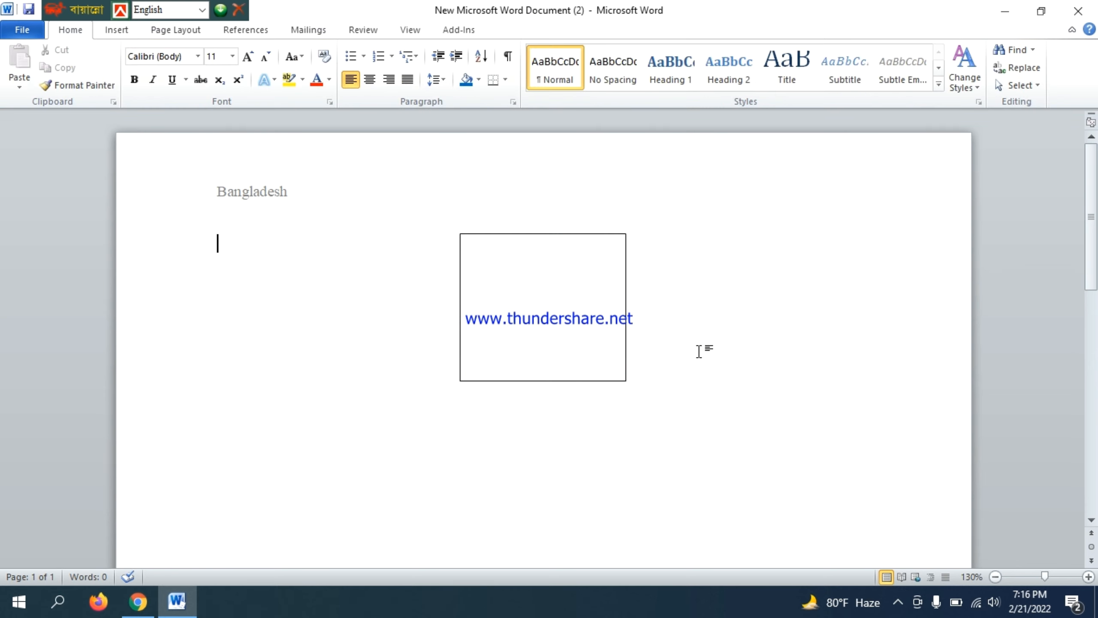
Step: Undo the text box edits and its insertion
key(ctrl+z)
key(ctrl+z)
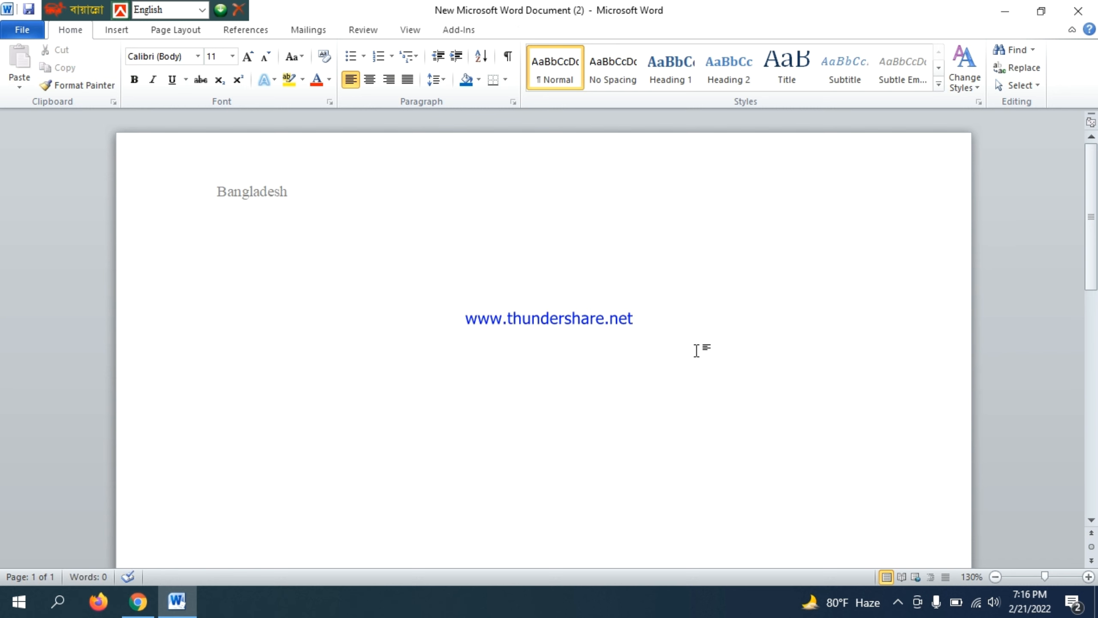
Step: Insert WordArt in the first gallery style, below the header, with the text "BANGLadesh"
click(120, 29)
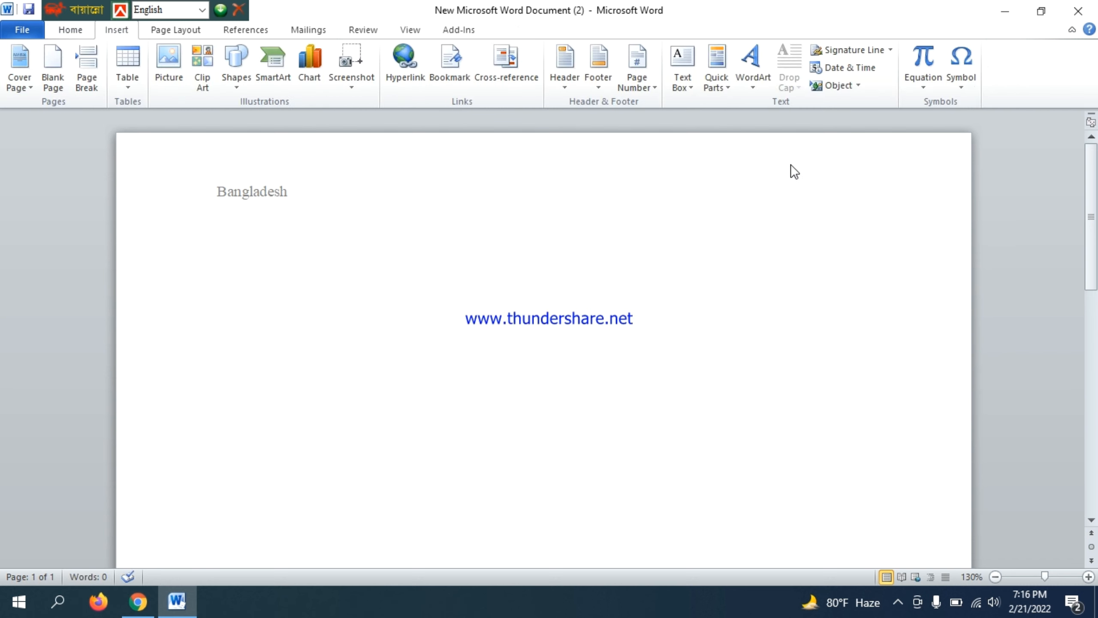
click(739, 89)
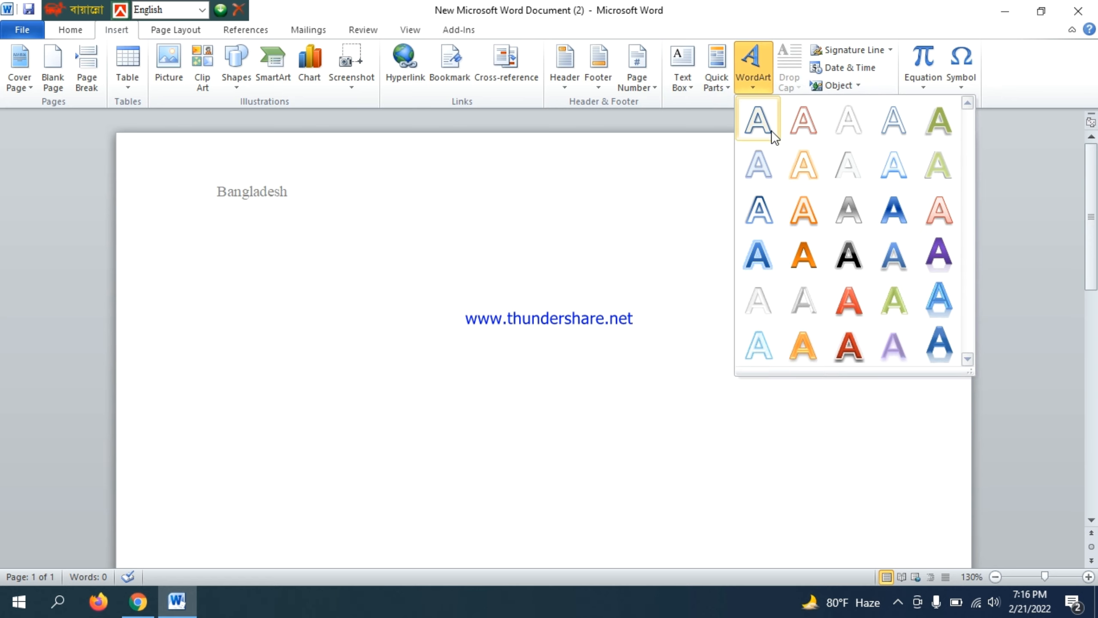
click(771, 132)
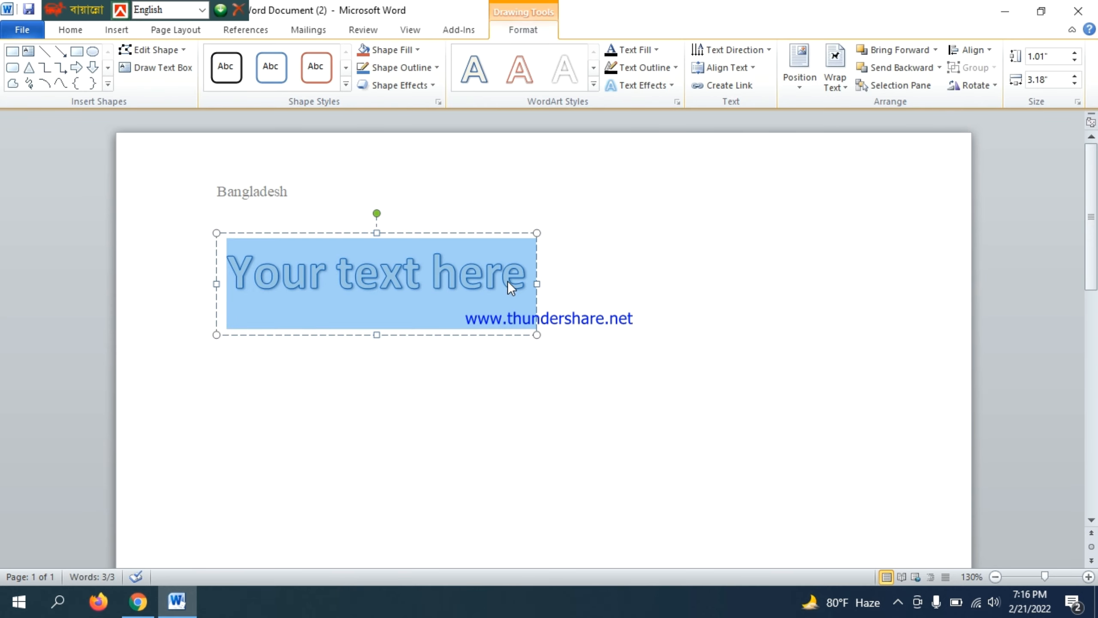
text(B)
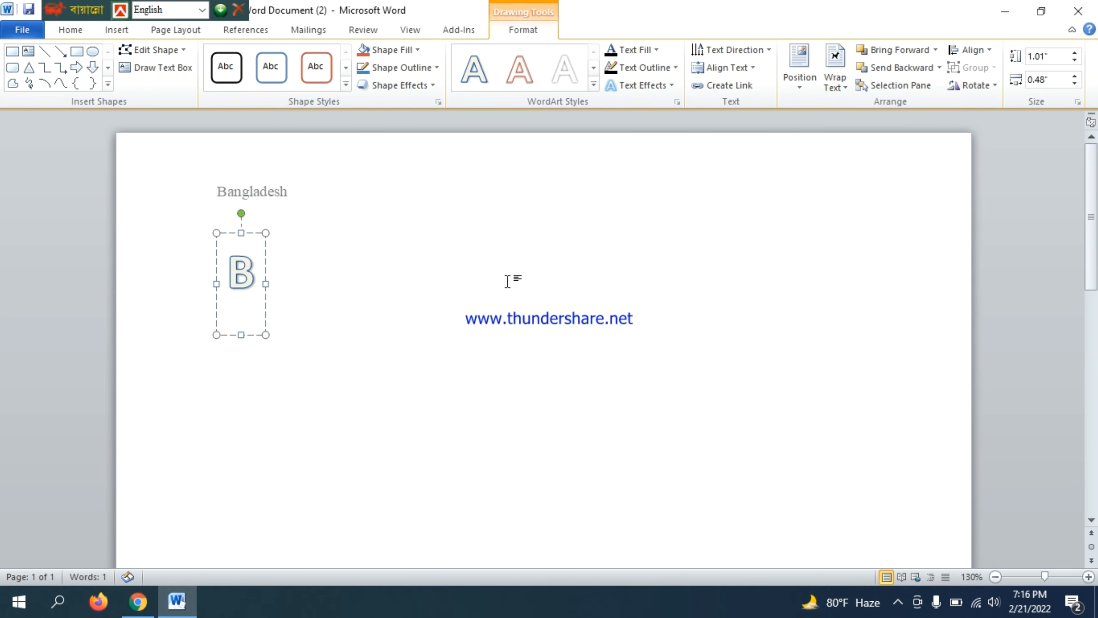
text(ANGL)
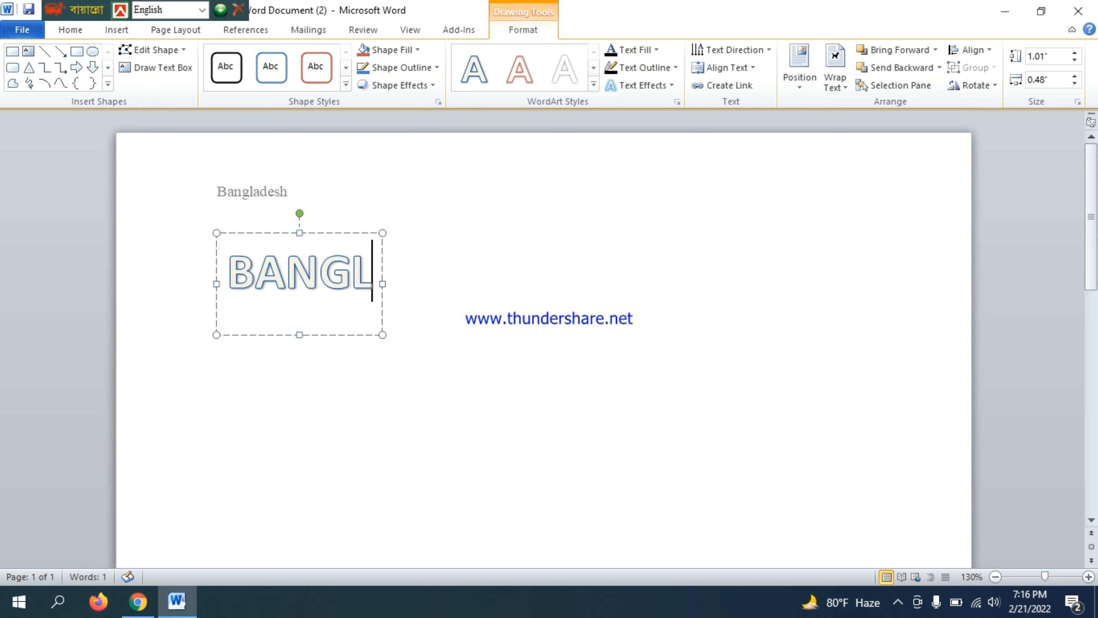
text(adesh)
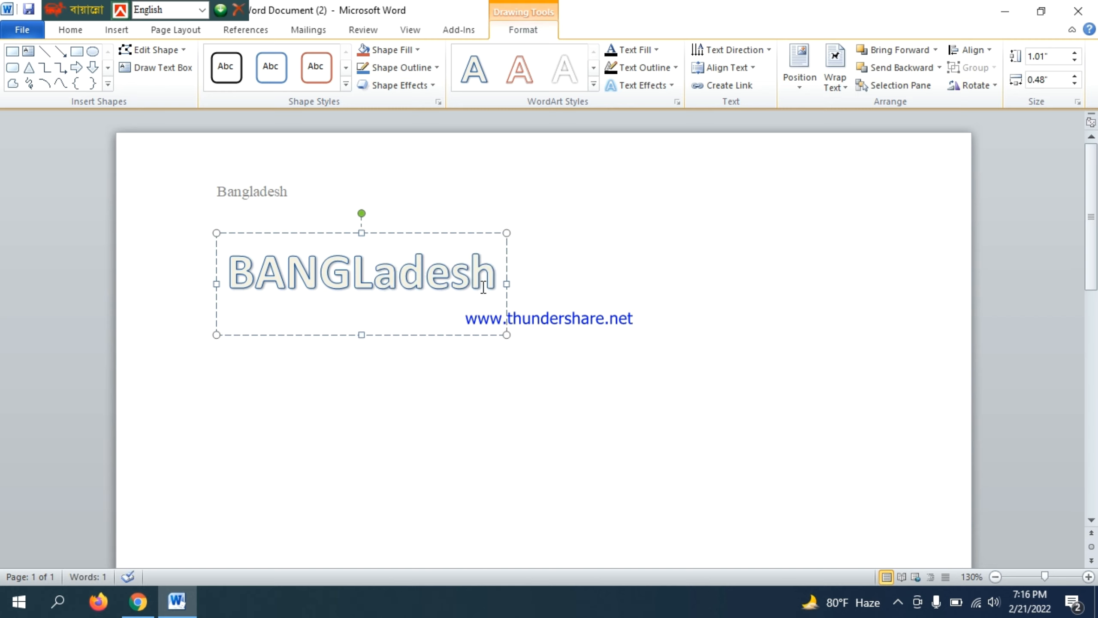
Step: Apply the red bevelled WordArt style from the fifth gallery row to all of the "BANGLadesh" text
key(ctrl+a)
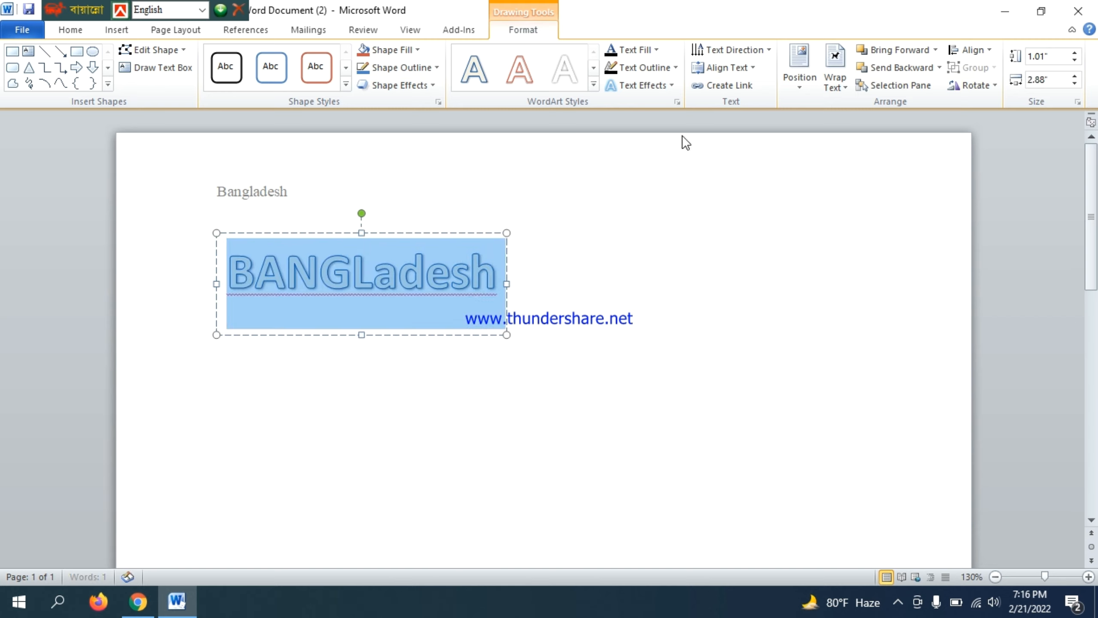
click(564, 71)
click(592, 86)
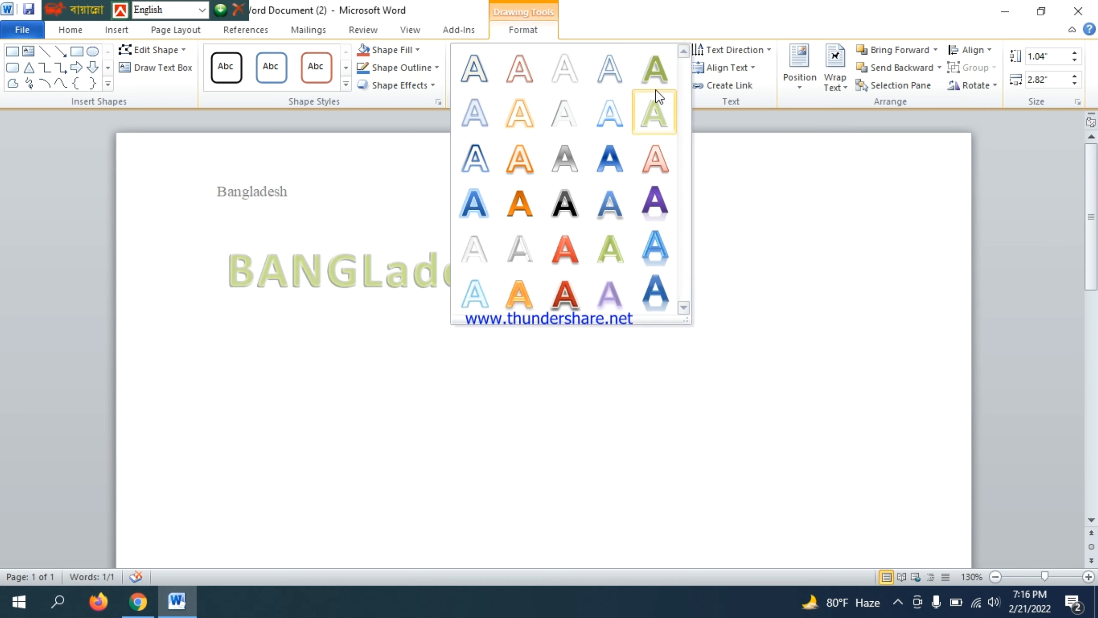
click(557, 253)
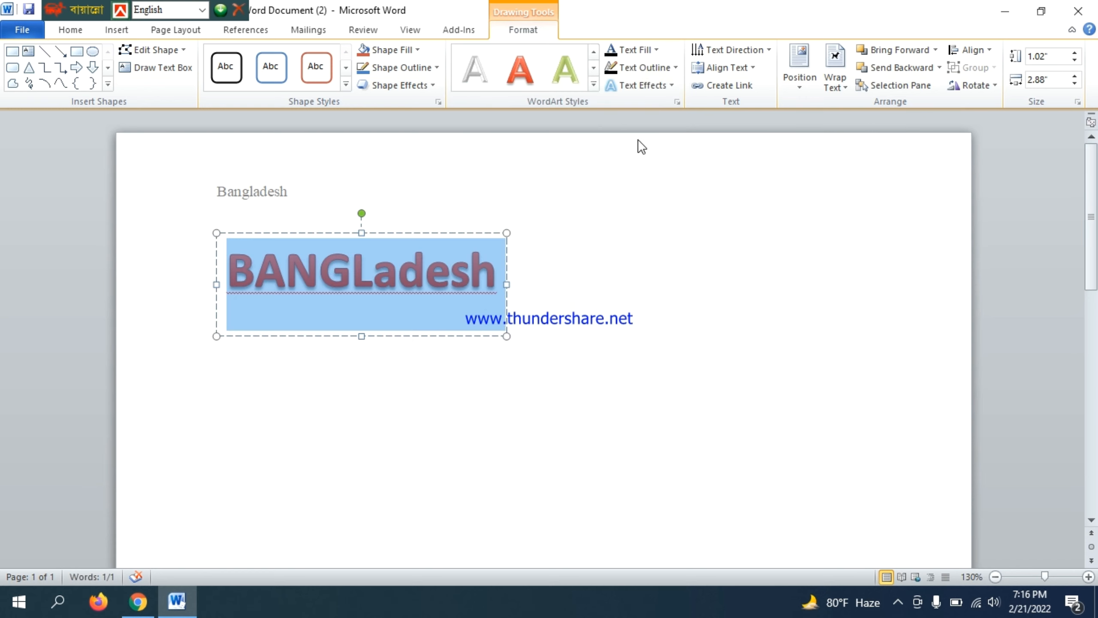
Step: Give the "BANGLadesh" WordArt box a red outline and a very dark brown shape fill
click(381, 67)
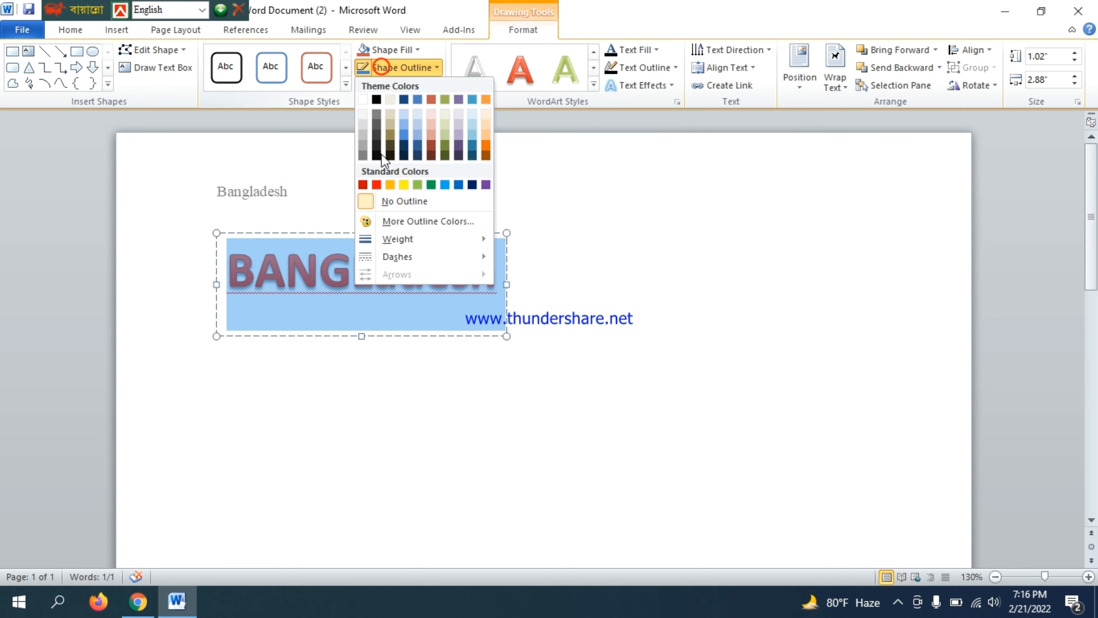
click(378, 182)
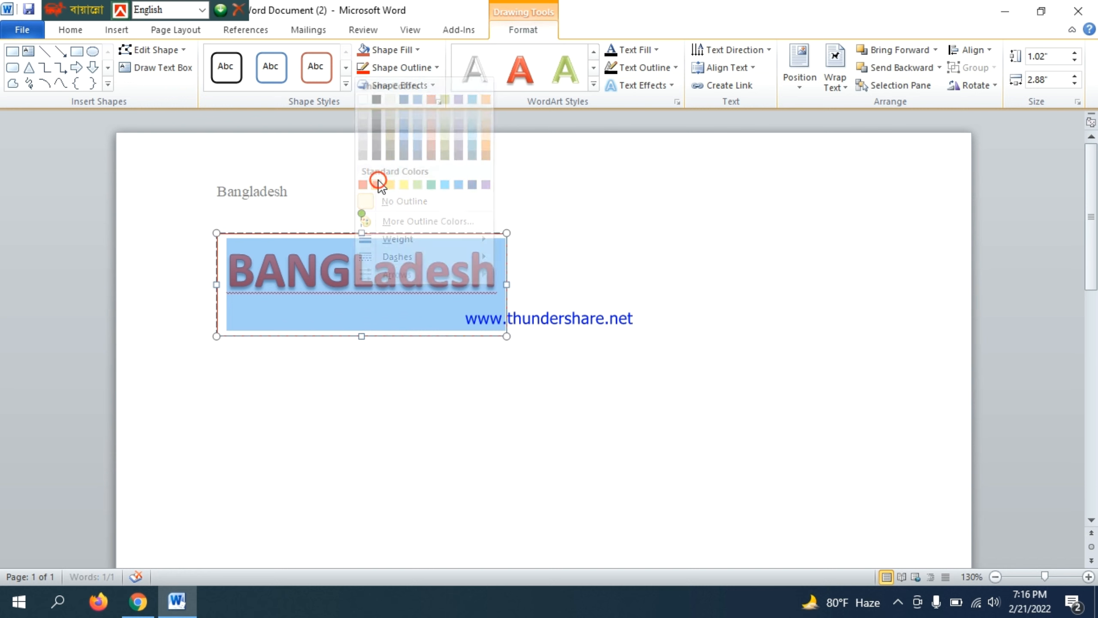
click(391, 50)
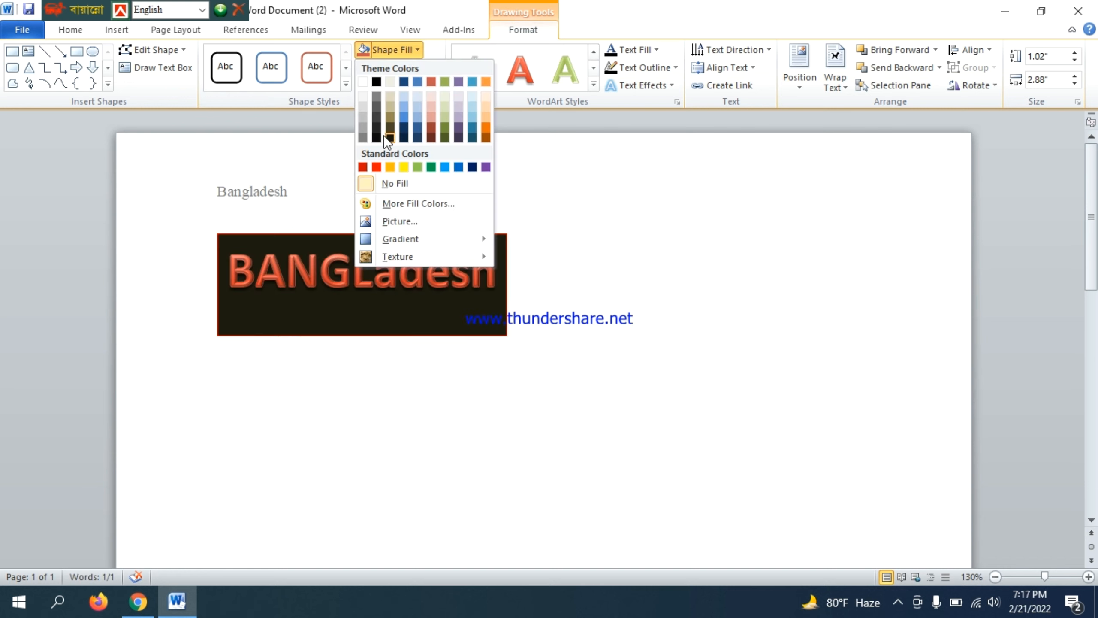
click(404, 127)
Step: Apply the smallest light green glow variation to the WordArt box and deselect it
click(431, 87)
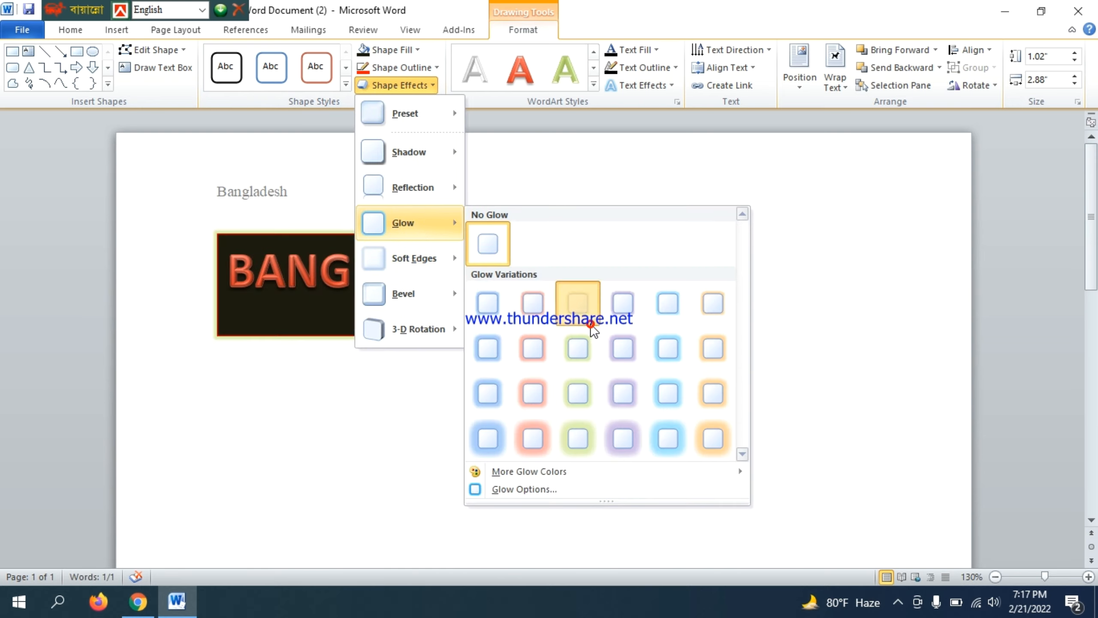
click(577, 303)
click(492, 344)
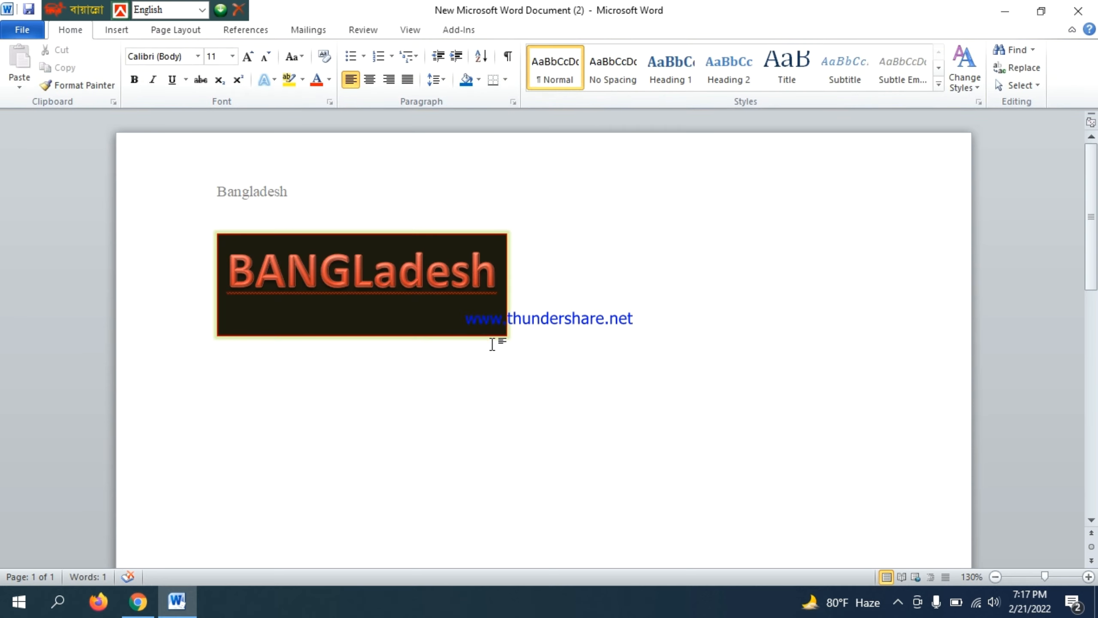
Step: Delete the "BANGLadesh" text from the WordArt box
key(ctrl+a)
key(Delete)
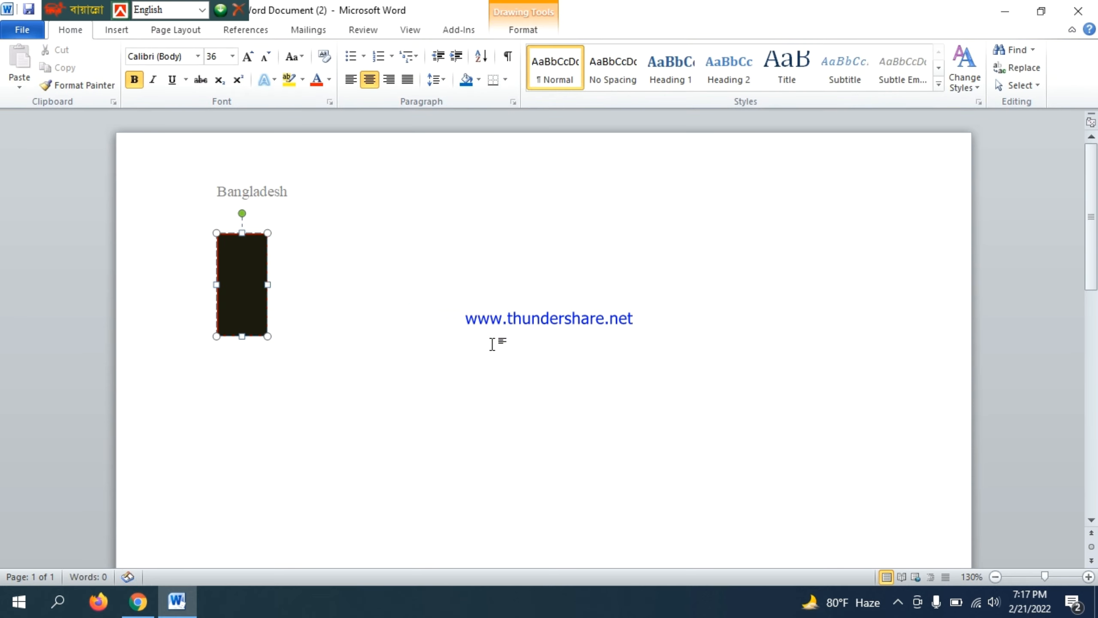
click(117, 29)
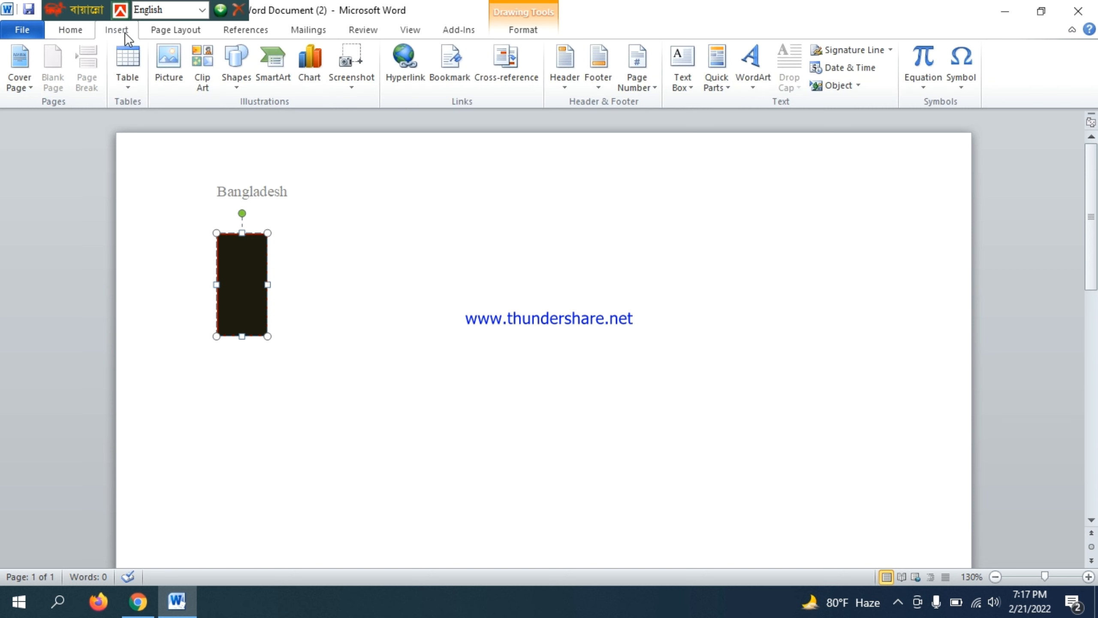
click(924, 89)
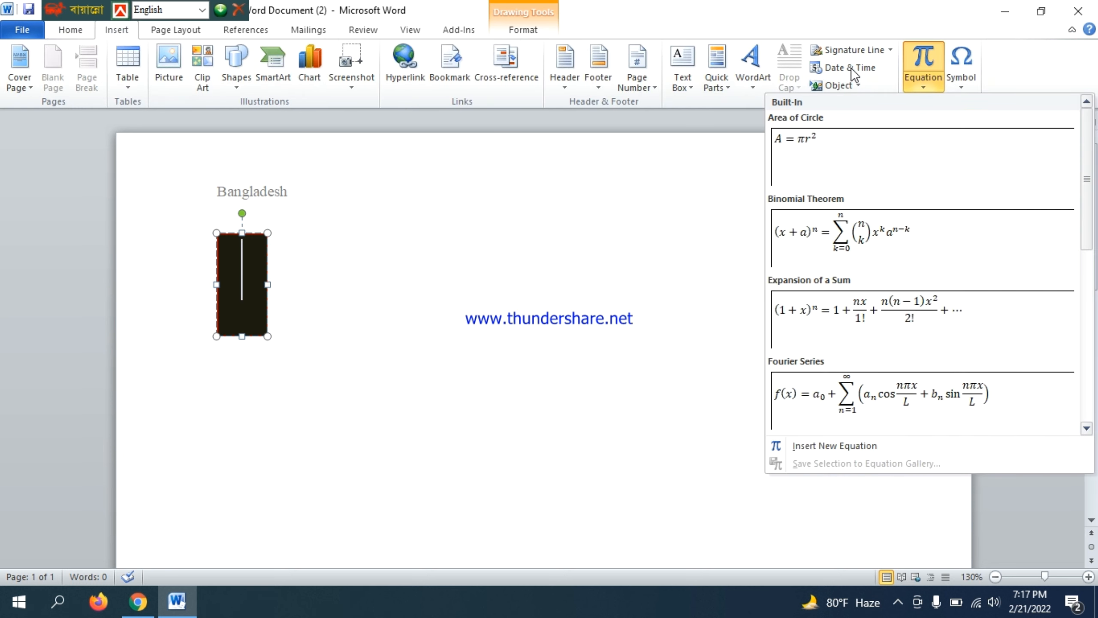
click(156, 31)
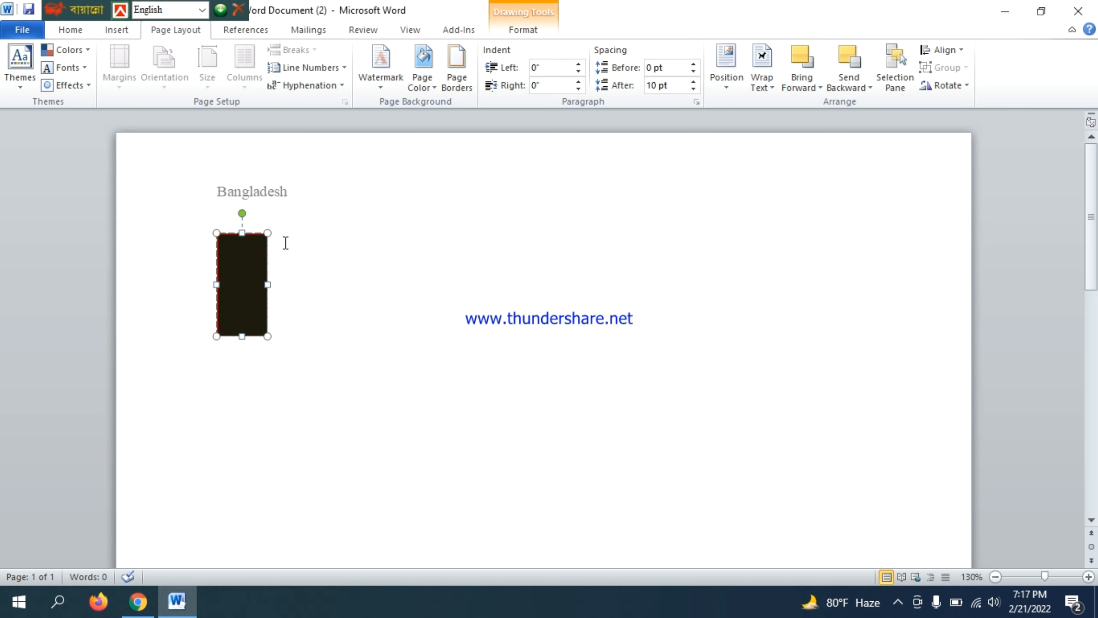
Step: Undo the WordArt edits repeatedly until the whole "BANGLadesh" WordArt box is removed from the page
key(ctrl+a)
key(Delete)
key(ctrl+z)
key(ctrl+z)
key(ctrl+z)
key(ctrl+z)
key(ctrl+z)
key(ctrl+z)
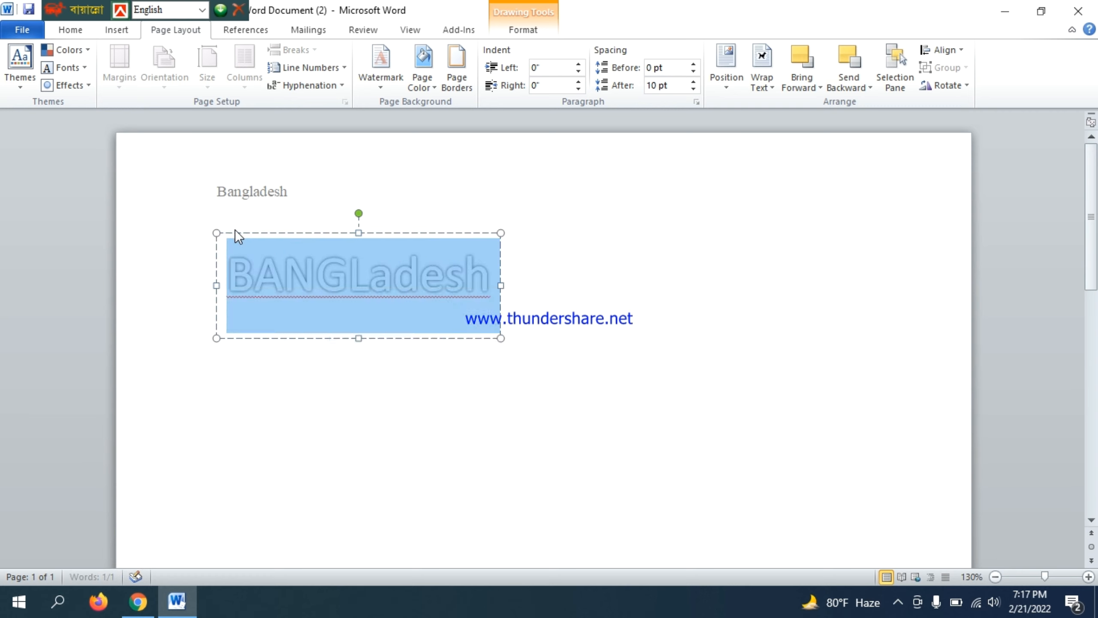
key(ctrl+z)
key(ctrl+z)
key(ctrl+z)
key(ctrl+z)
key(ctrl+z)
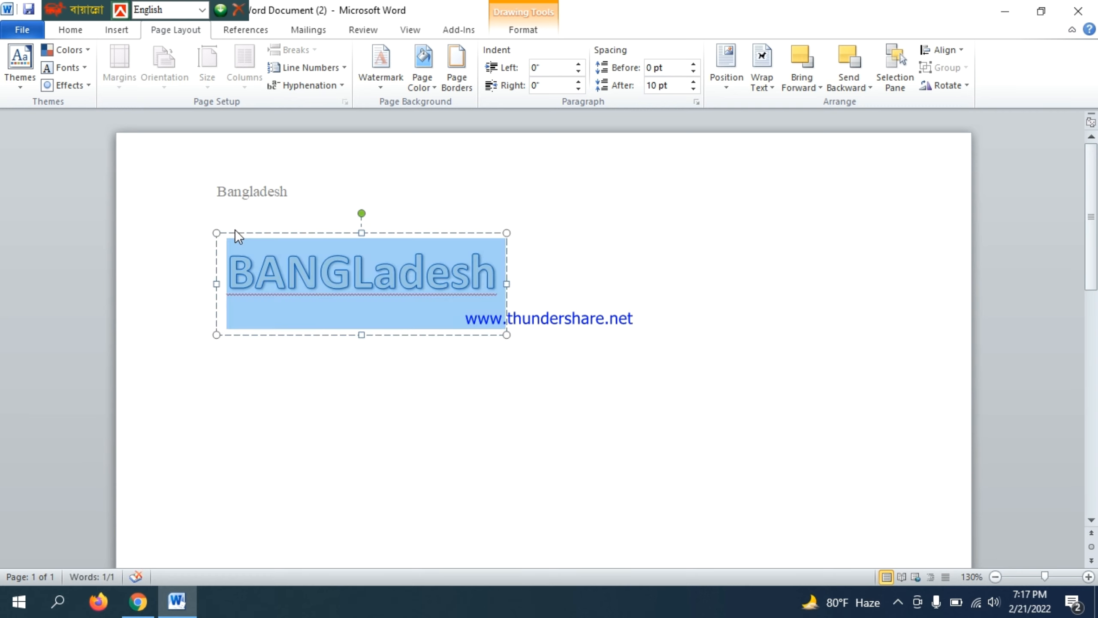
key(ctrl+z)
key(ctrl+z)
key(ctrl+z)
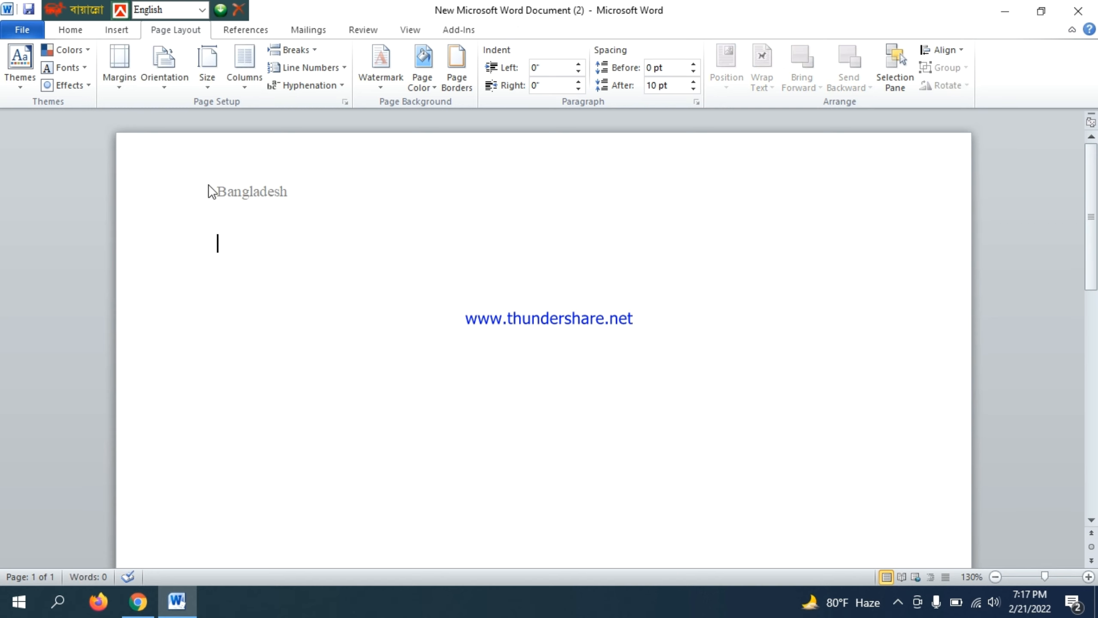
Step: Delete the "Bangladesh" text from the first page header and return to the document body
double_click(361, 230)
drag(328, 203, 196, 202)
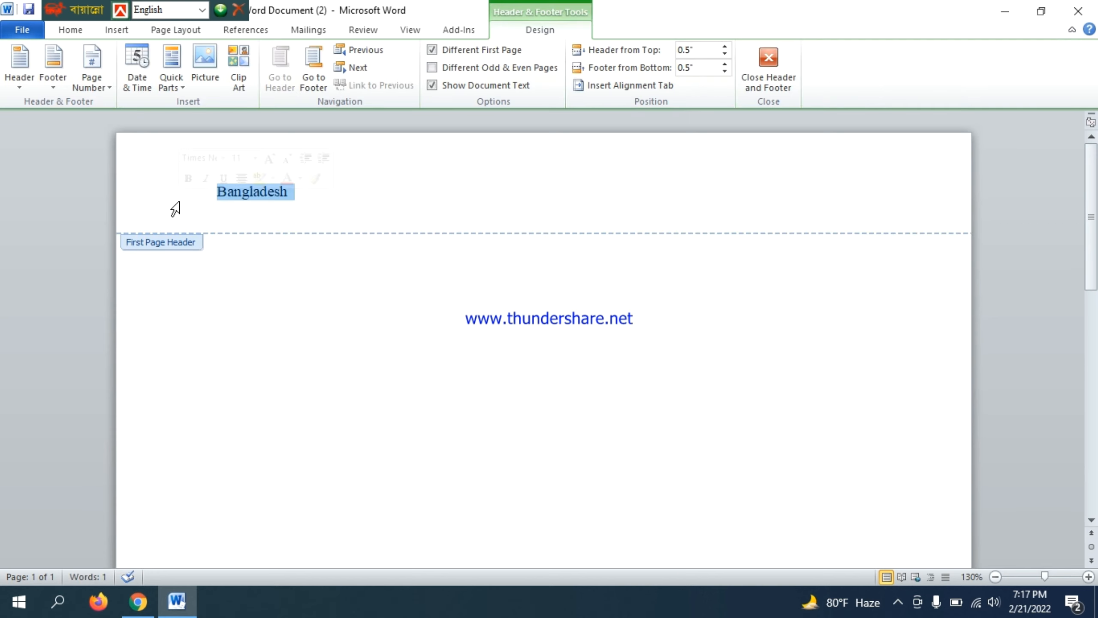
key(Delete)
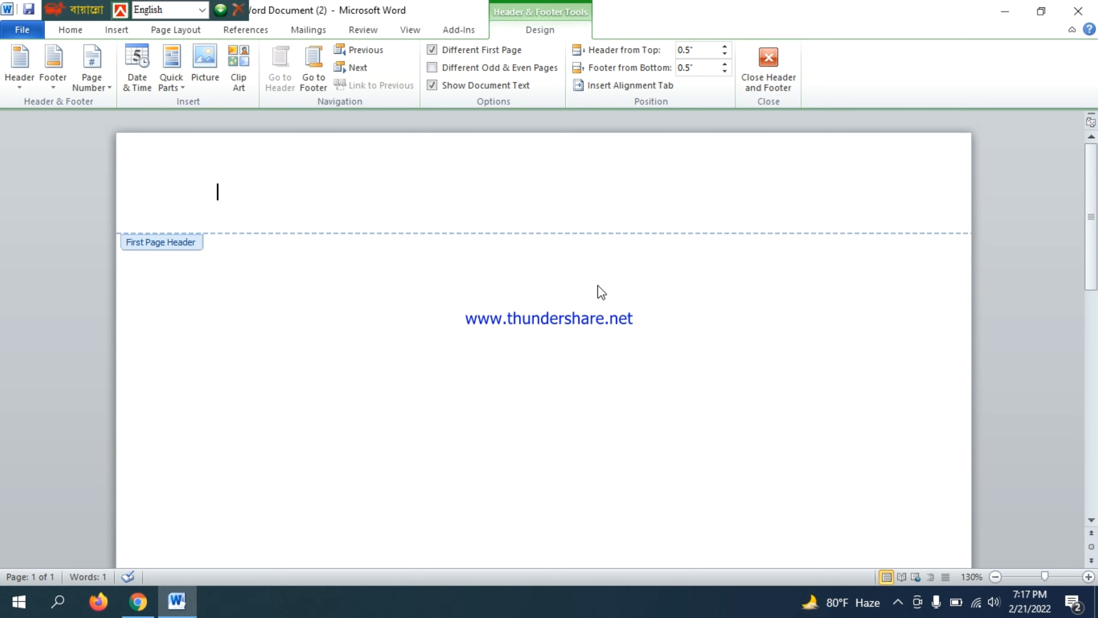
click(772, 80)
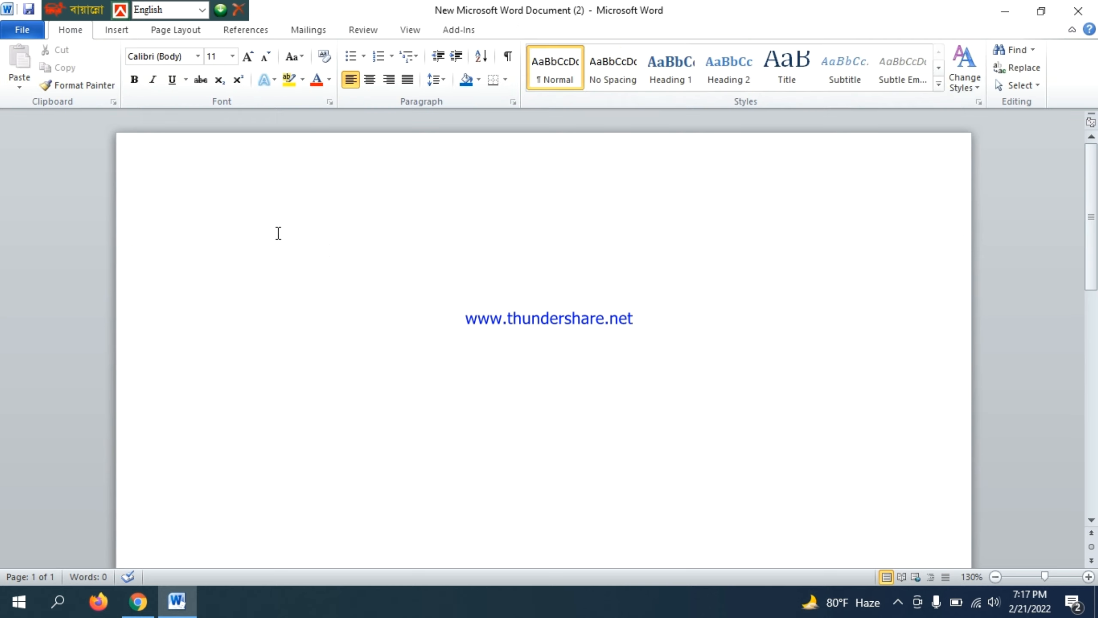
Step: Apply the Normal margin preset and change the page orientation to Landscape
click(166, 28)
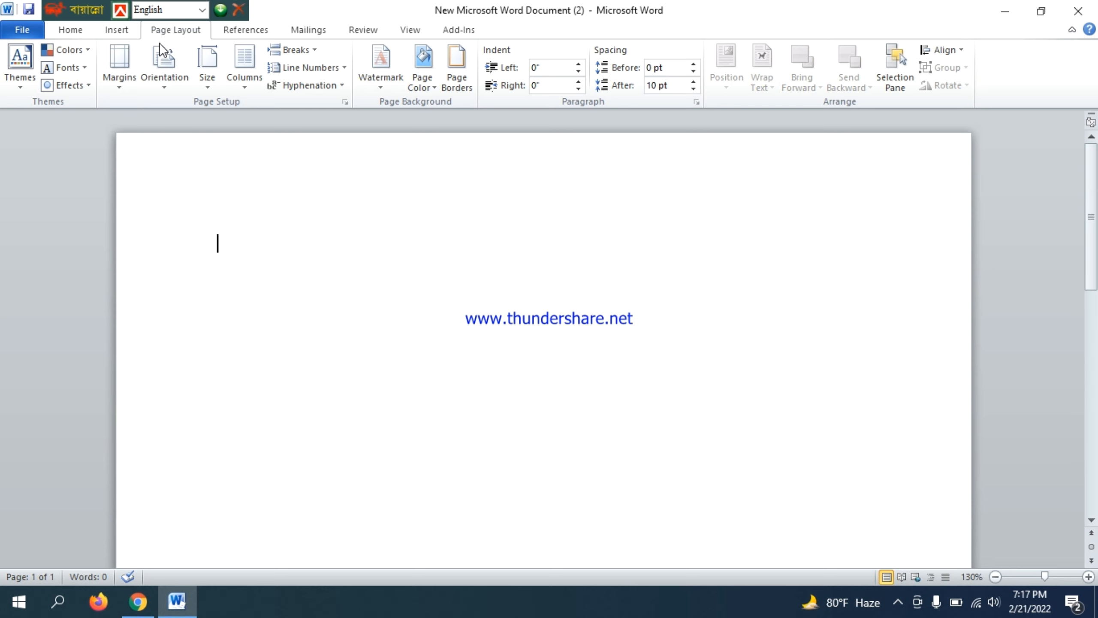
click(127, 77)
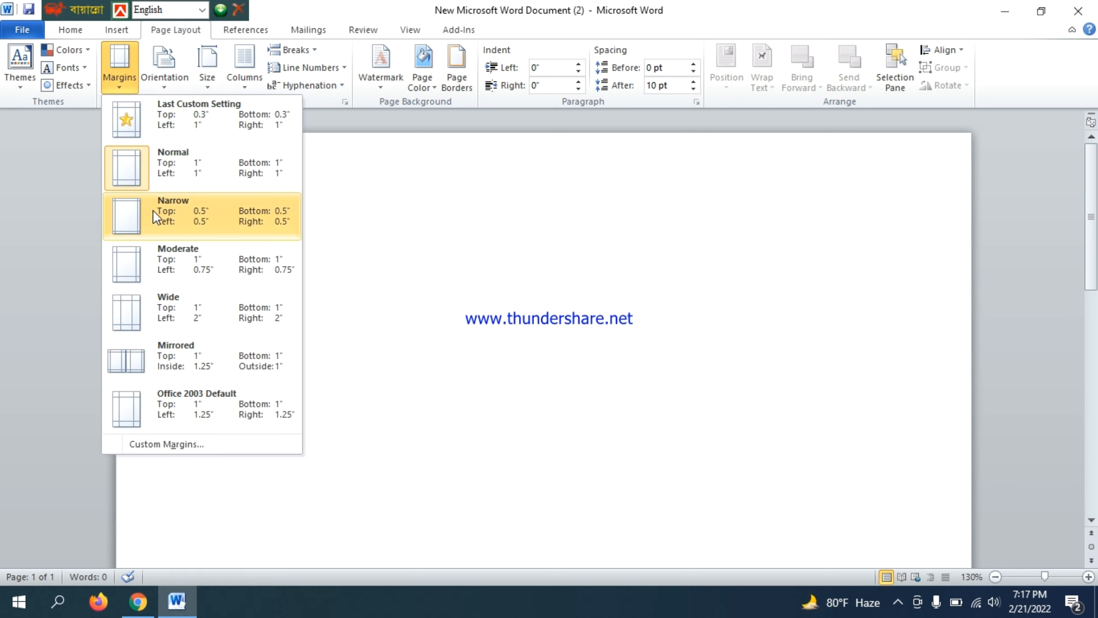
click(151, 175)
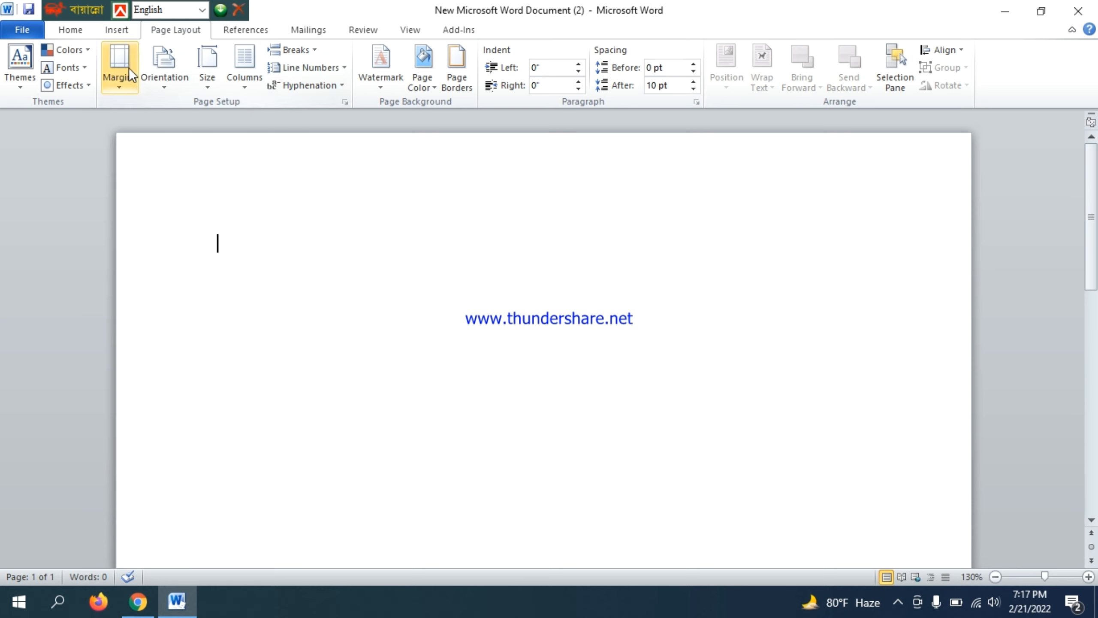
click(179, 84)
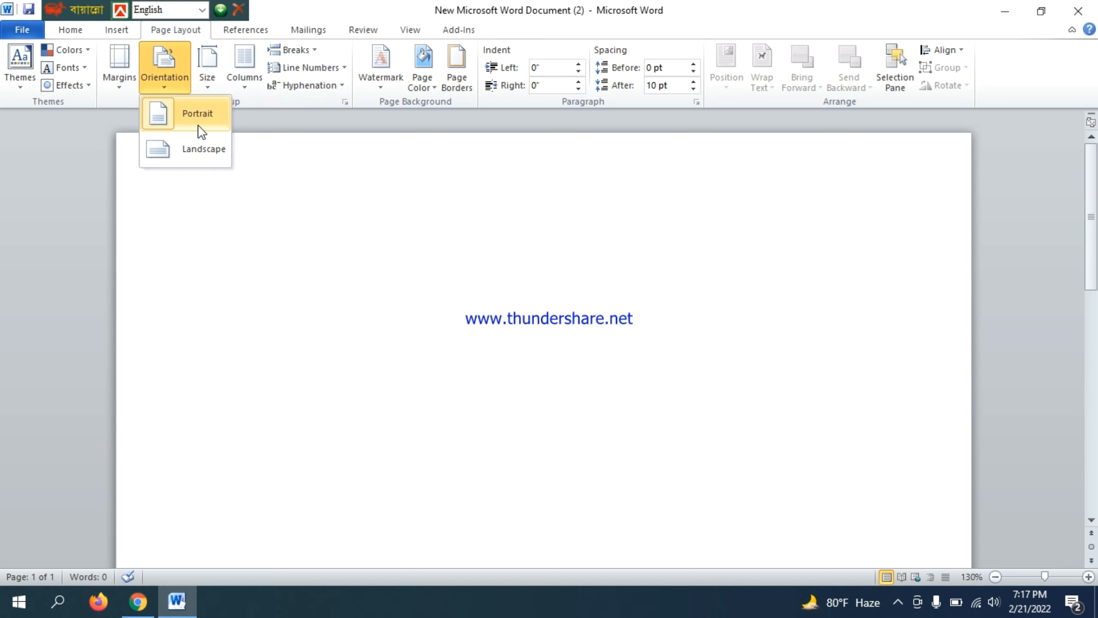
click(202, 148)
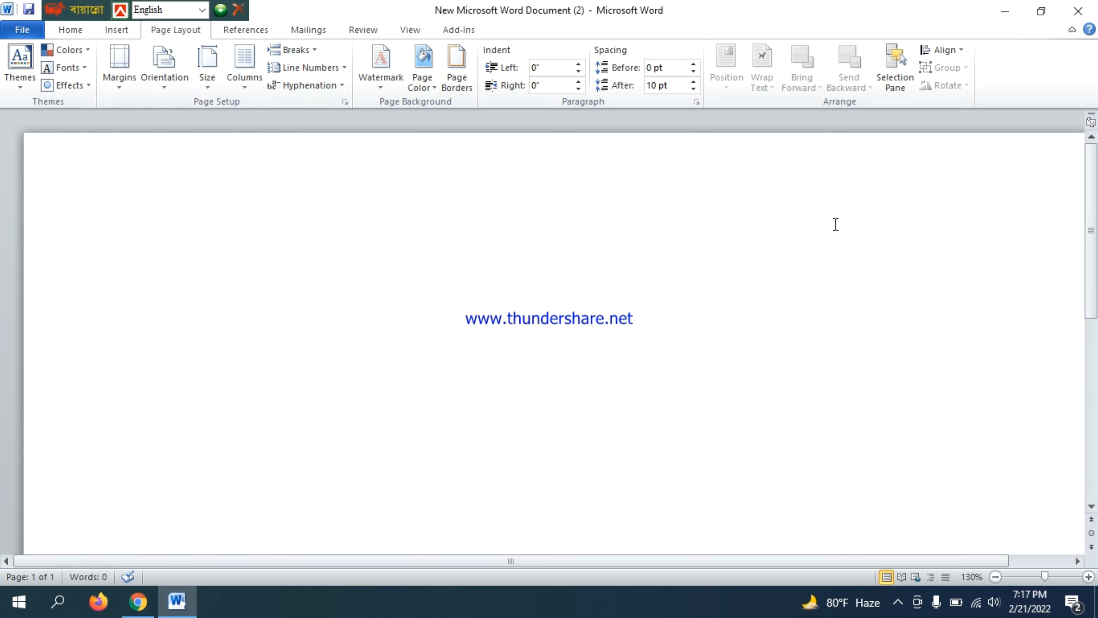
click(221, 78)
scroll(251, 229, up, 3)
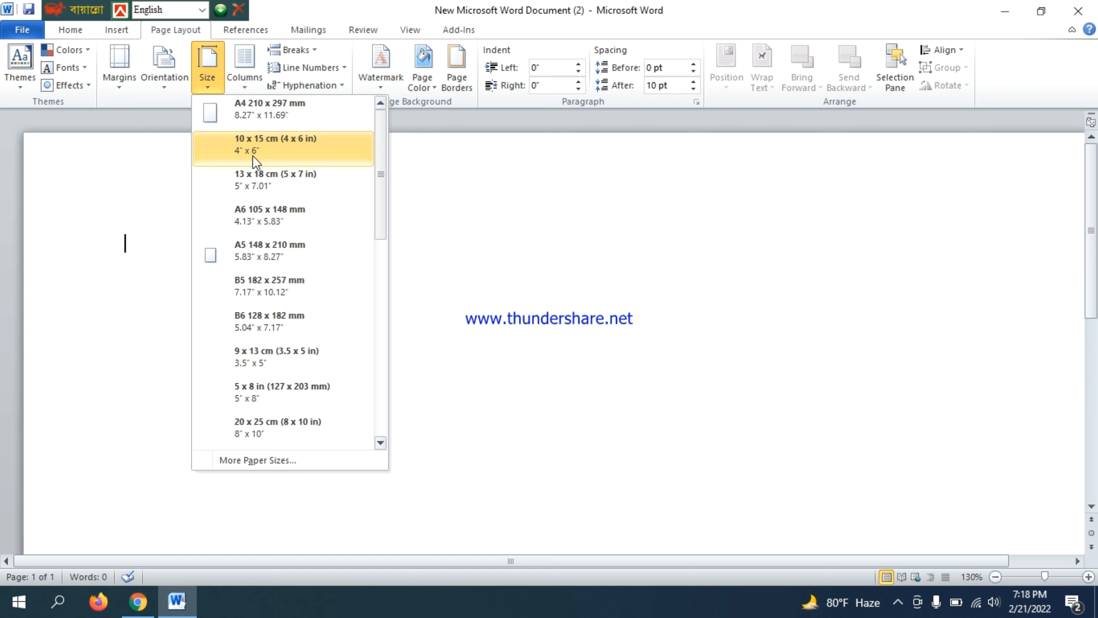
scroll(262, 234, down, 4)
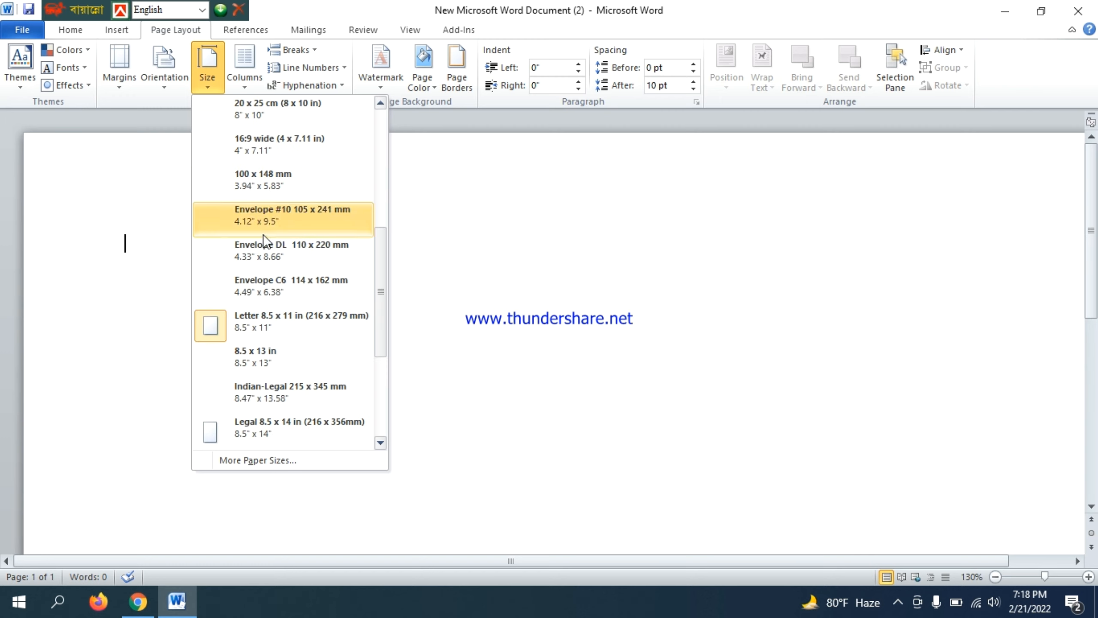
click(250, 75)
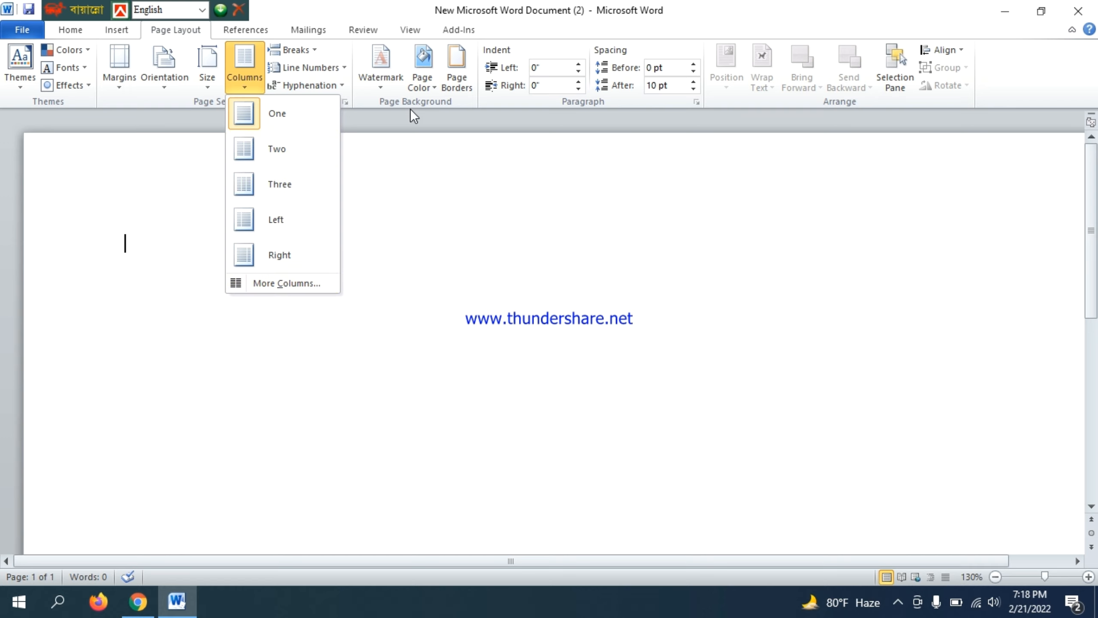
Step: Fill the page background with a light olive green theme color and add a pine-tree art border to the whole document
click(430, 88)
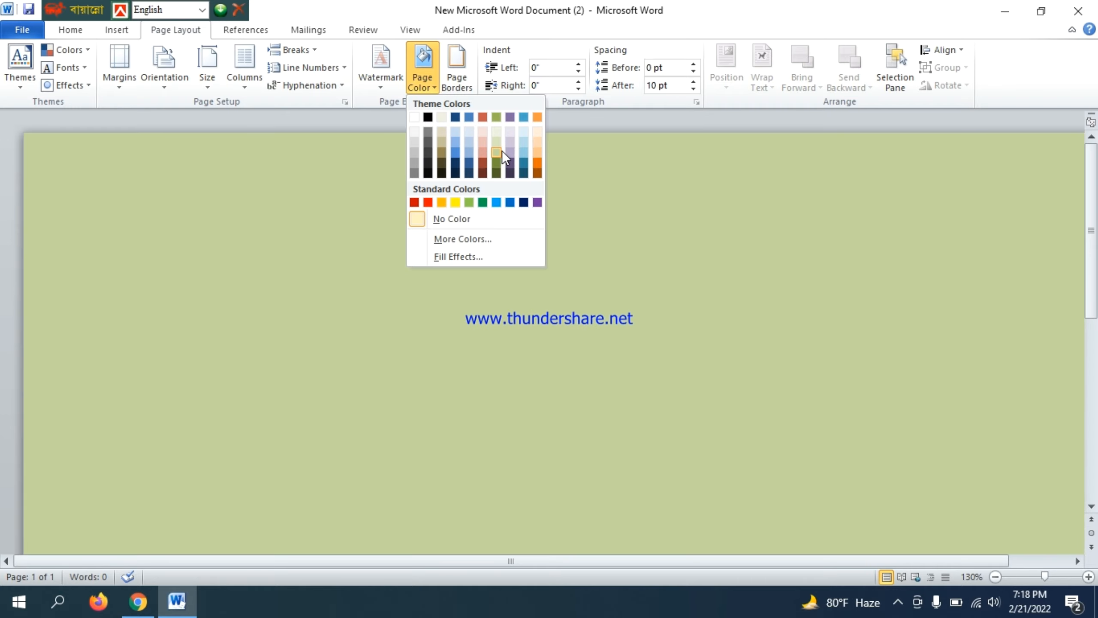
click(500, 151)
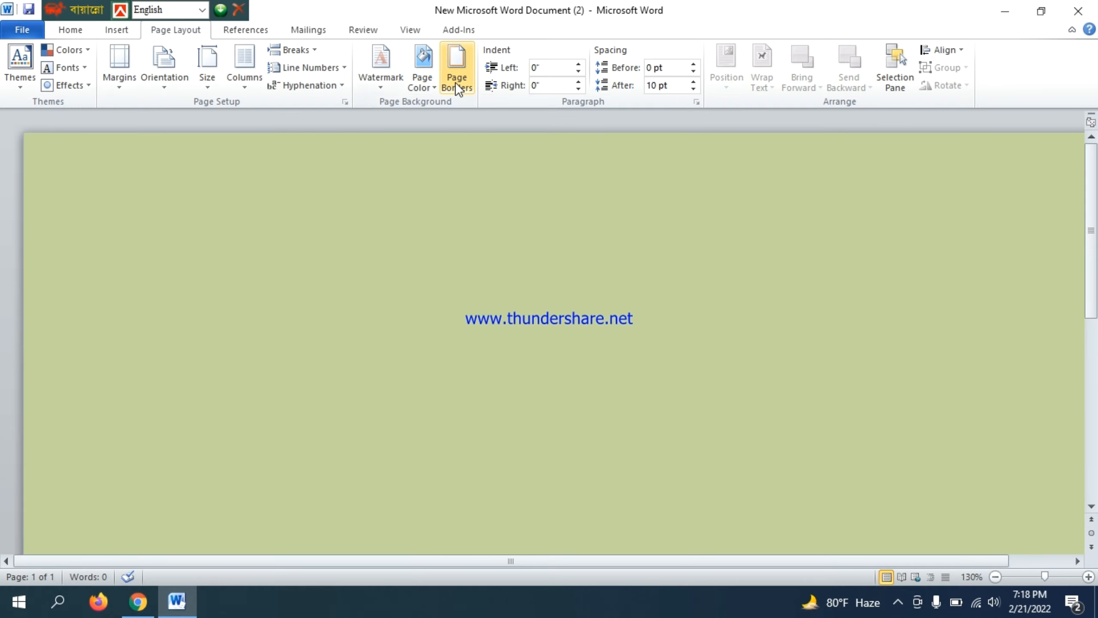
click(454, 82)
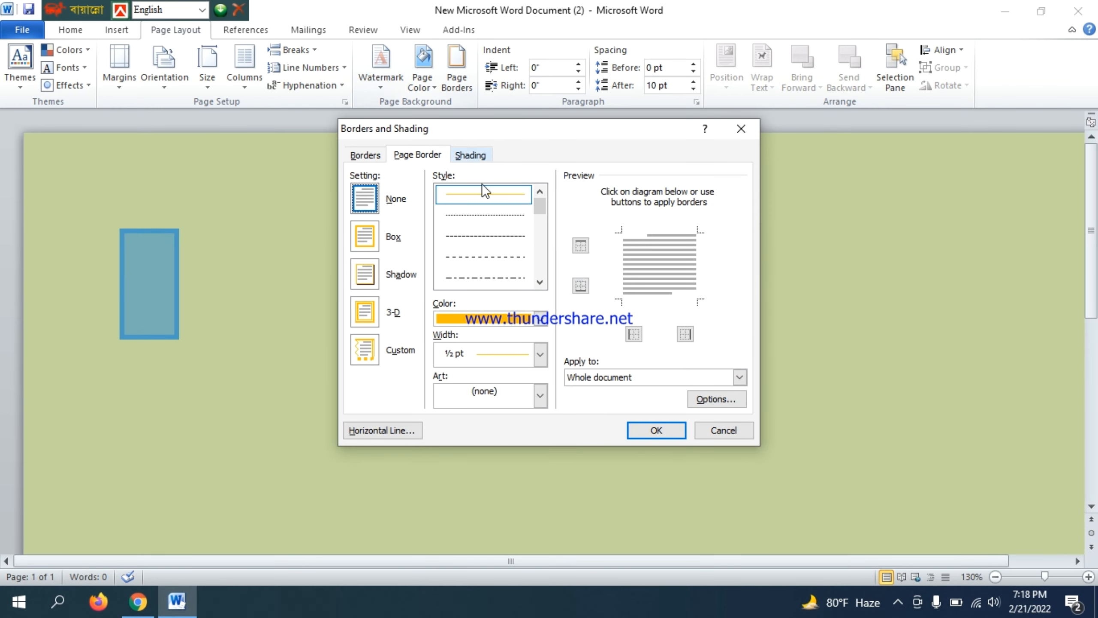
click(542, 392)
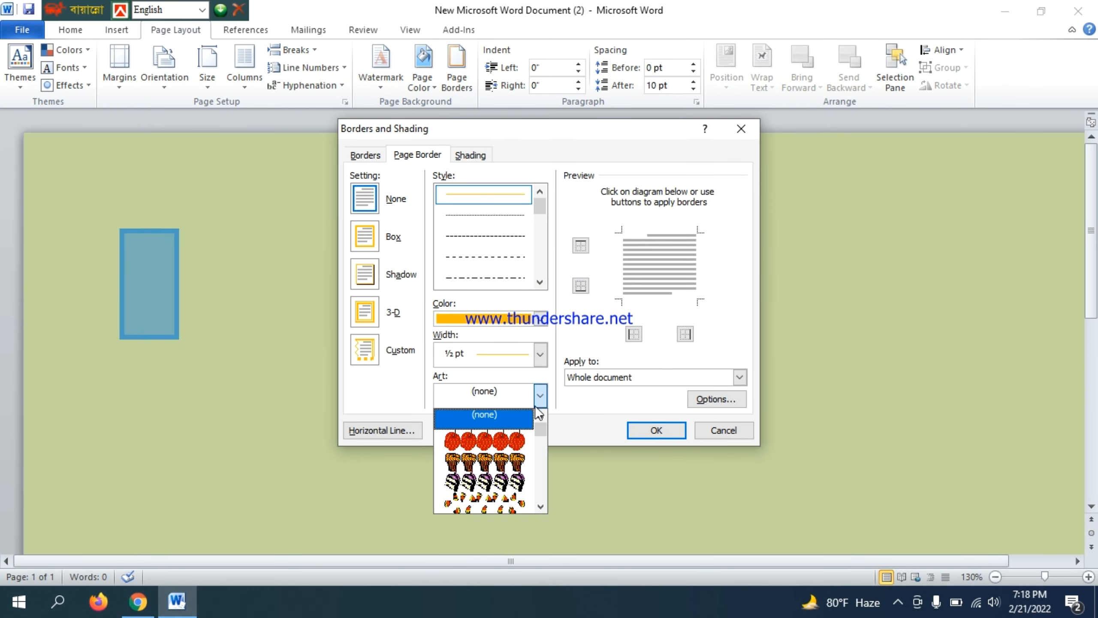
scroll(500, 477, down, 3)
click(495, 466)
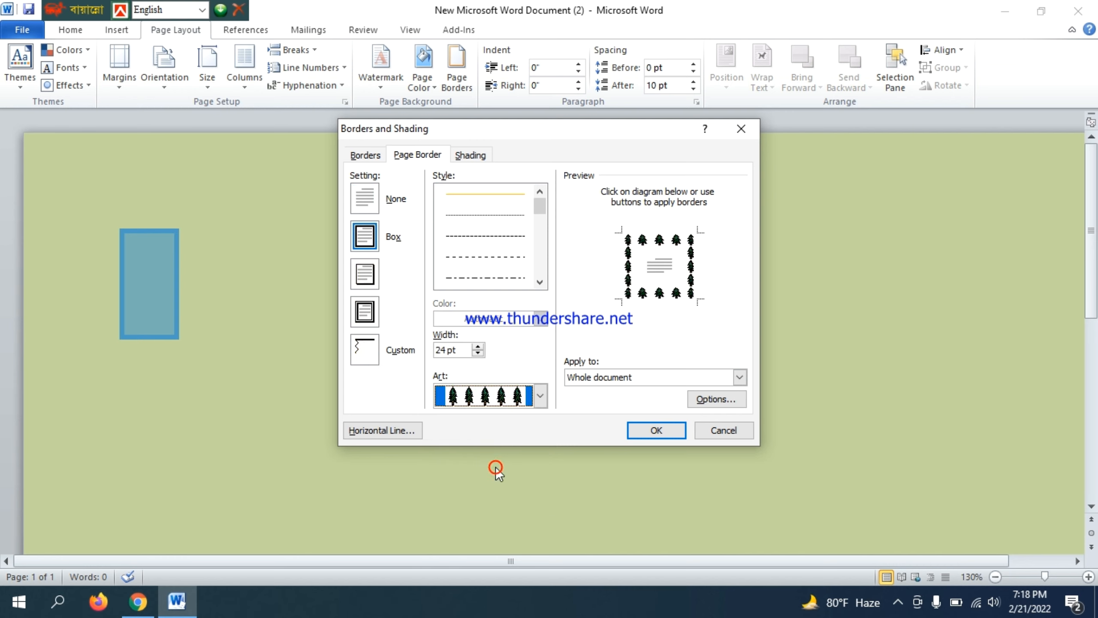
click(674, 435)
scroll(519, 272, down, 5)
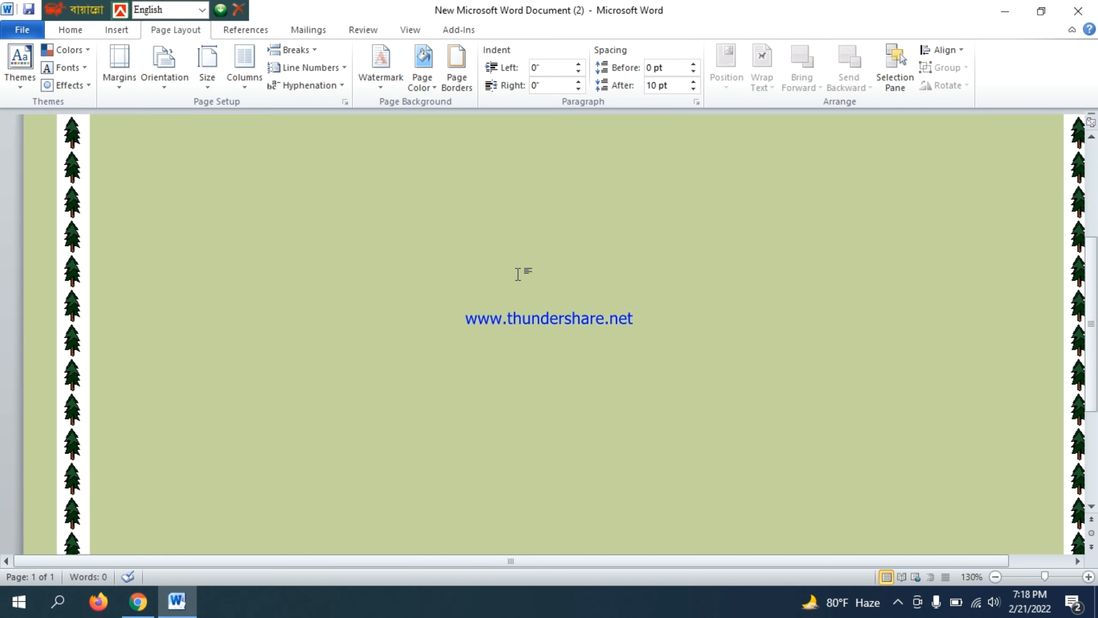
scroll(551, 289, up, 5)
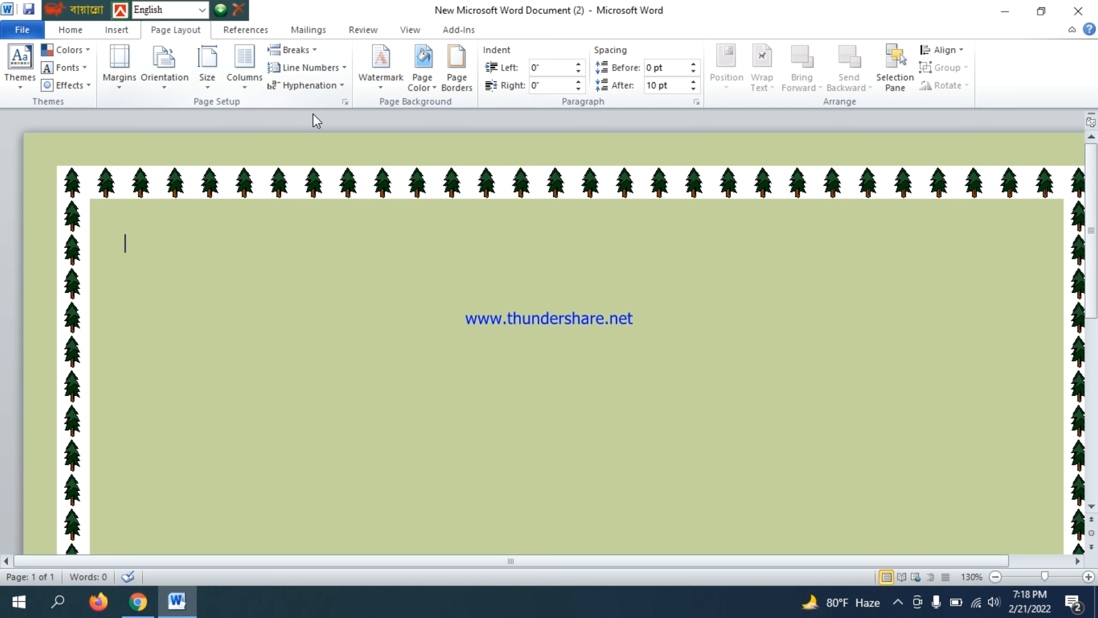
Step: Review the margin and orientation settings in the Page Setup dialog and accept them
click(350, 101)
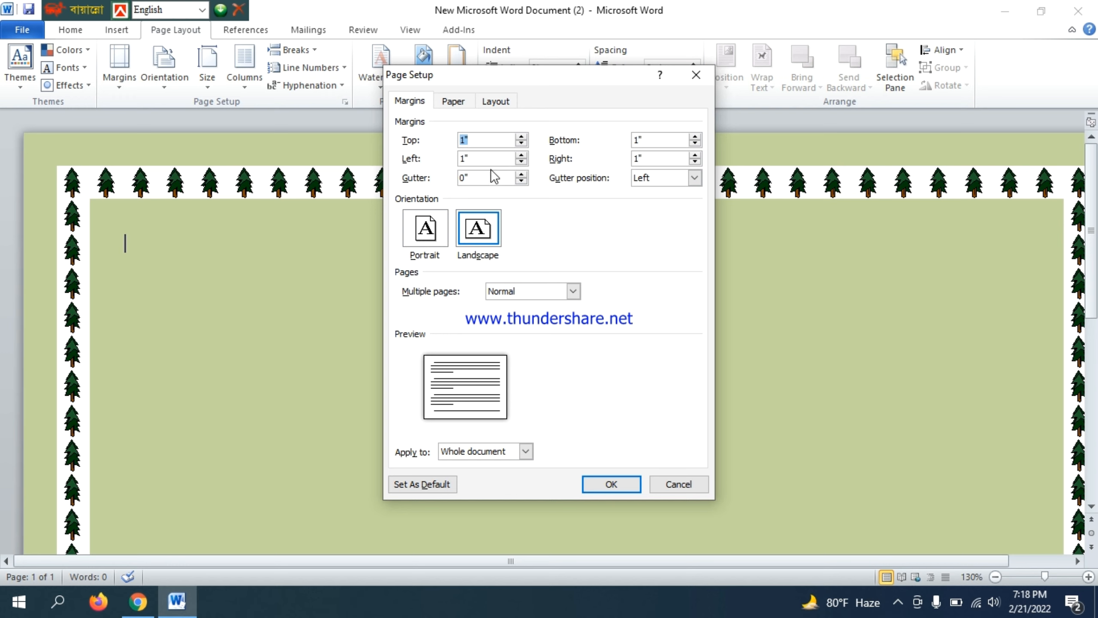
click(589, 484)
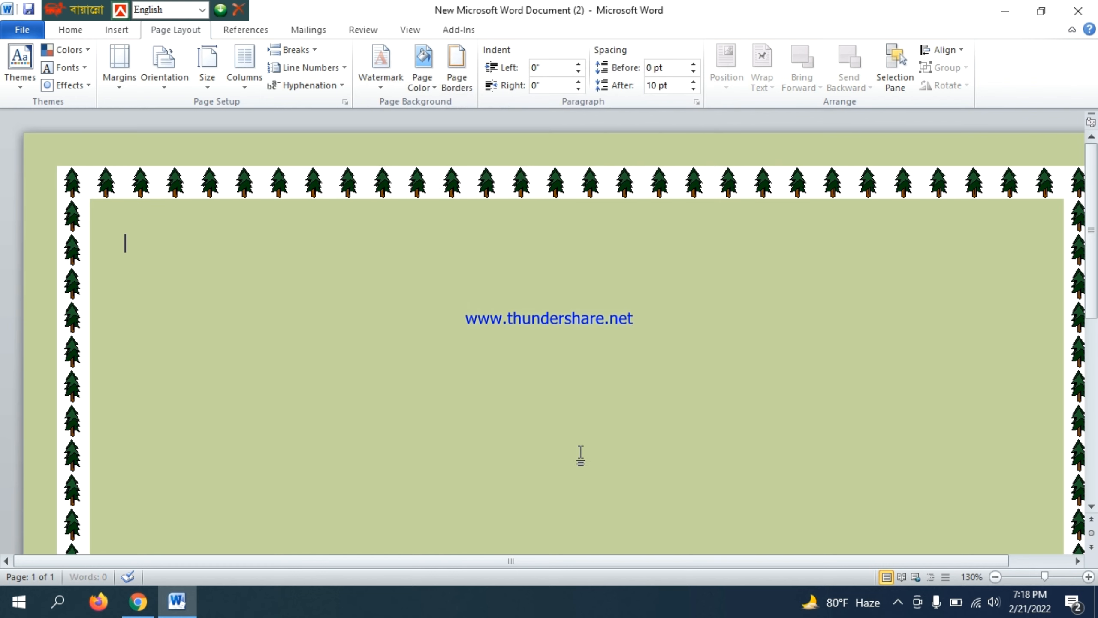